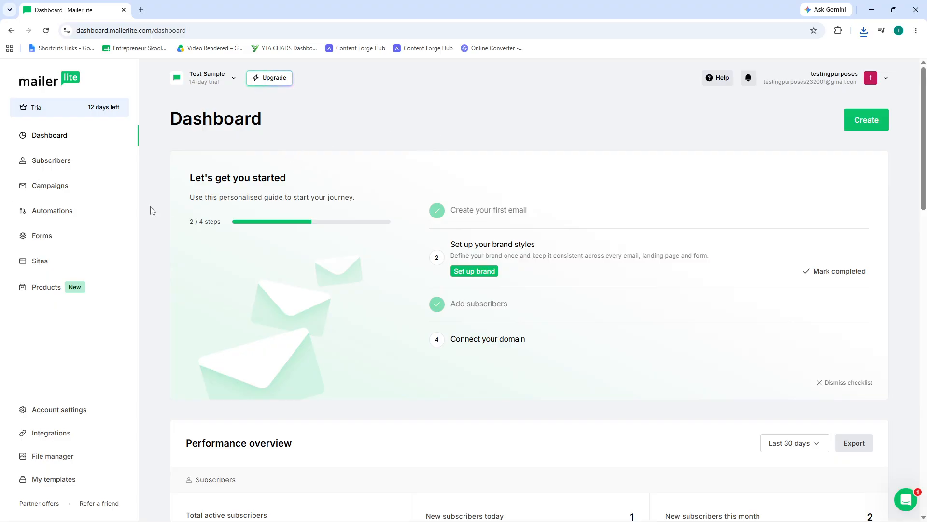
Step: Open the Subscribers section and close the Subscriber spreadsheet in Excel
{"action": "left_click", "coordinate": [58, 169]}
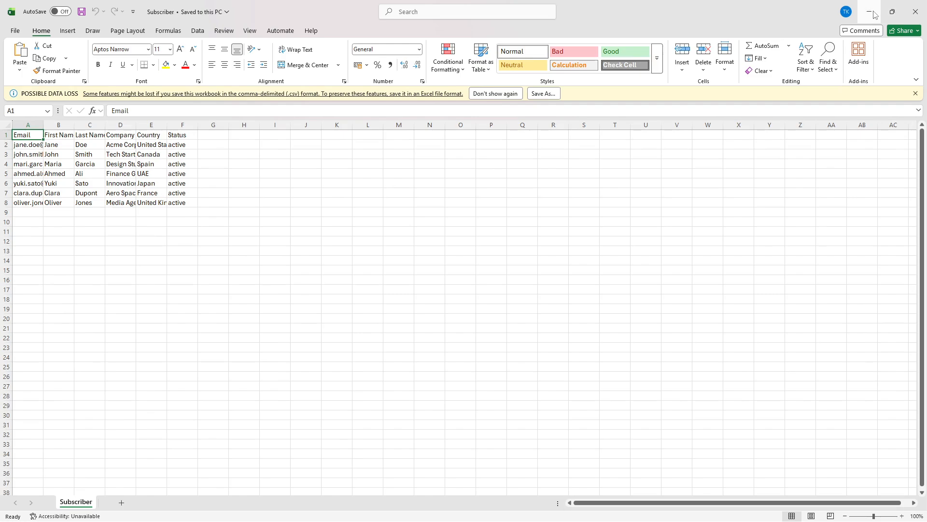
{"action": "left_click", "coordinate": [911, 14]}
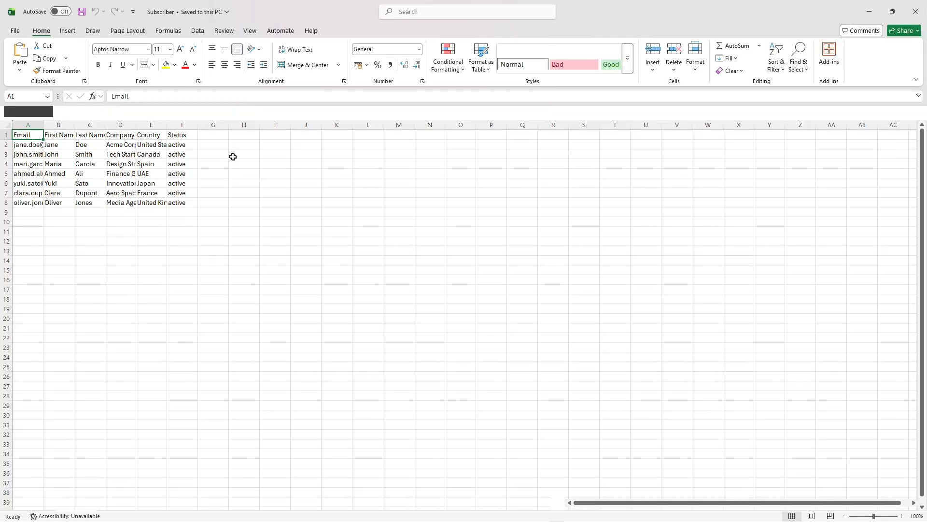
Step: Examine the email, name, company, country and status columns of the Subscriber CSV in Excel, and close the file
{"action": "left_click", "coordinate": [29, 146]}
{"action": "left_click", "coordinate": [32, 155]}
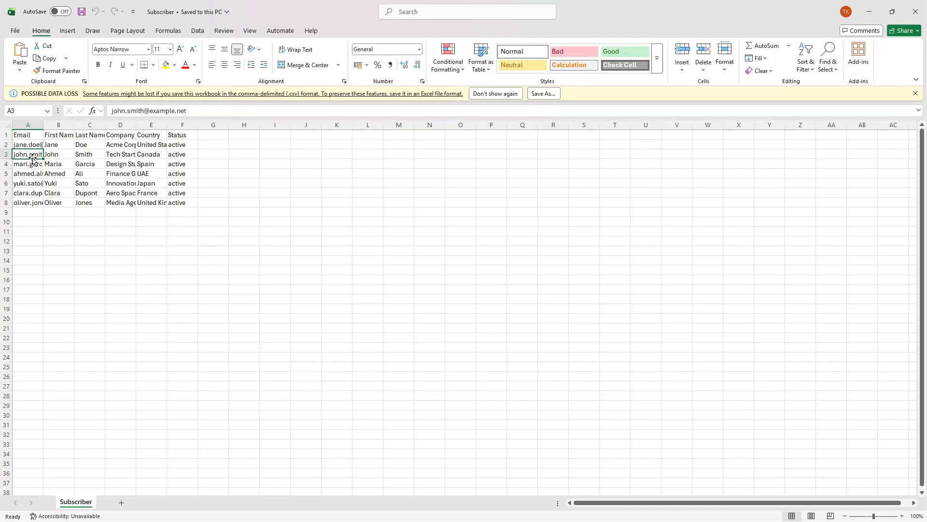
{"action": "left_click", "coordinate": [33, 170]}
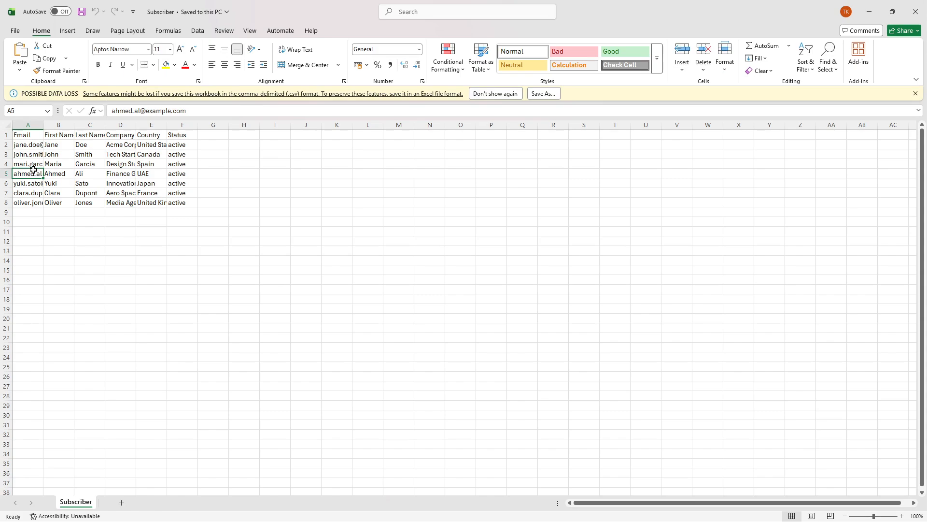
{"action": "left_click", "coordinate": [33, 193]}
{"action": "left_click", "coordinate": [36, 210]}
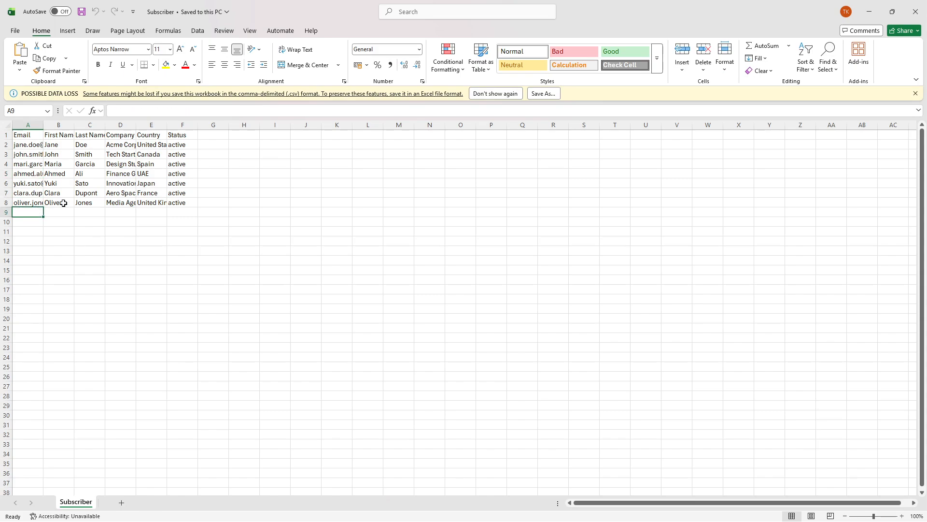
{"action": "left_click", "coordinate": [66, 203]}
{"action": "left_click", "coordinate": [107, 202]}
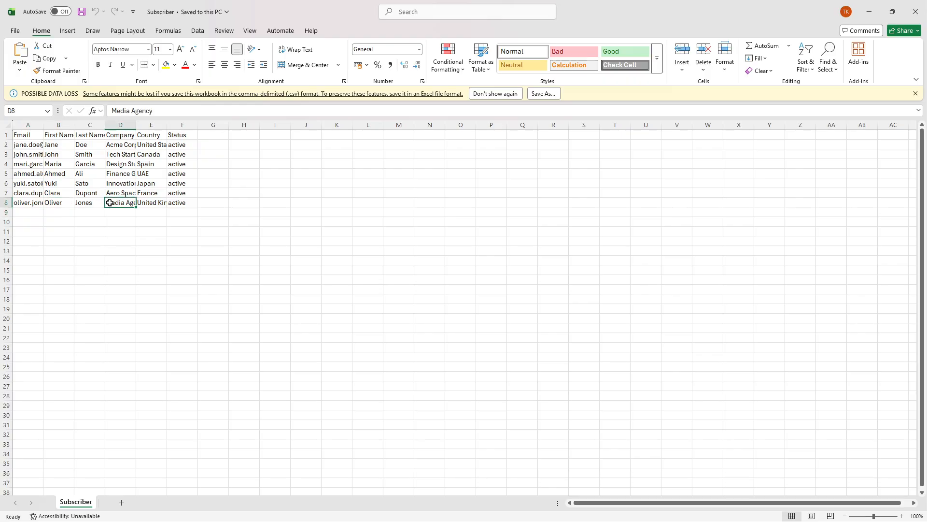
{"action": "left_click", "coordinate": [145, 203]}
{"action": "left_click", "coordinate": [182, 203]}
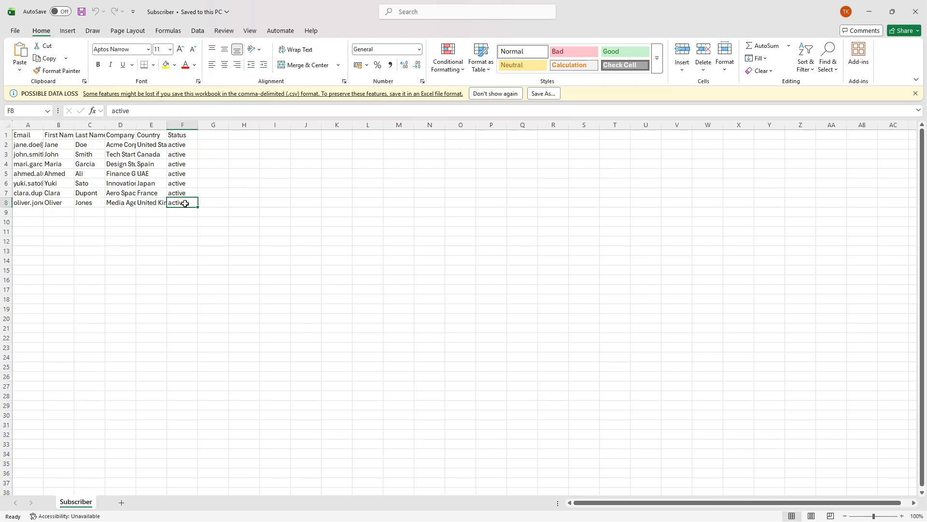
{"action": "left_click", "coordinate": [176, 153]}
{"action": "left_click", "coordinate": [916, 11]}
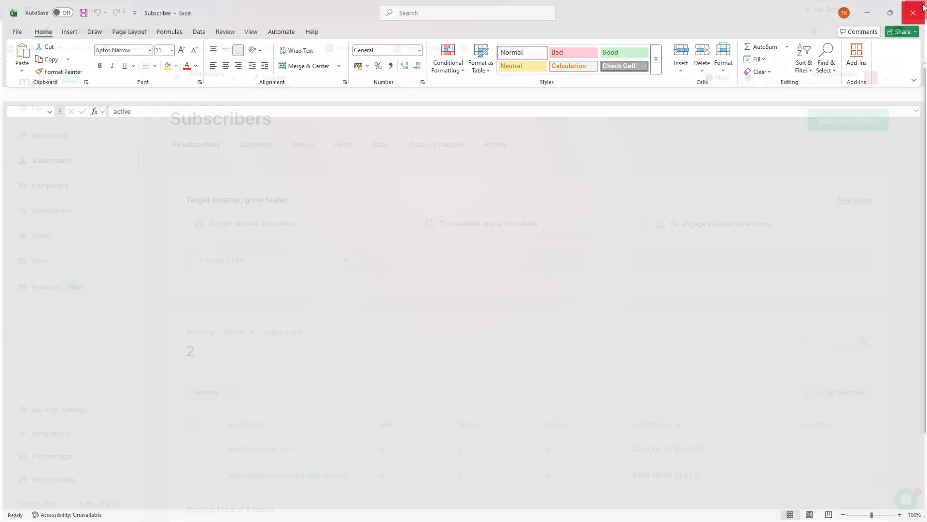
Step: Start adding new subscribers in MailerLite with the CSV or TXT file import method
{"action": "left_click", "coordinate": [852, 126]}
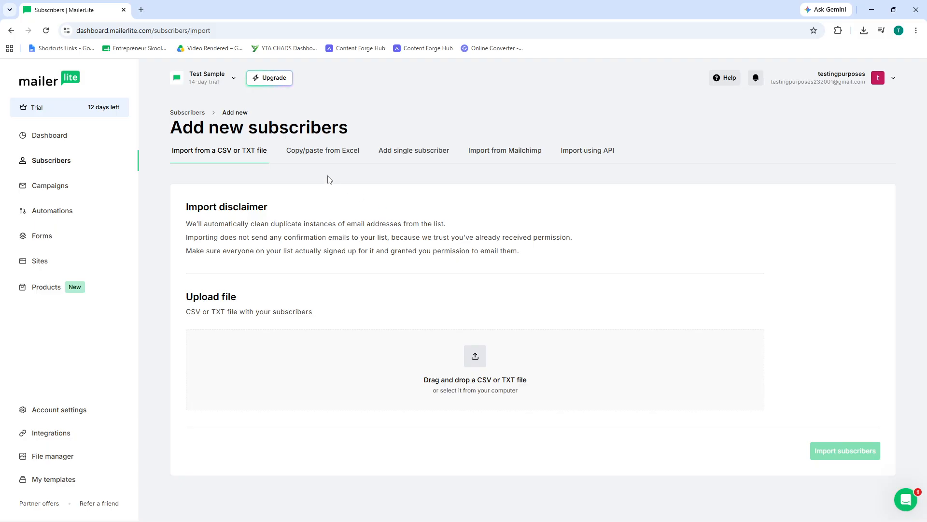
{"action": "left_click", "coordinate": [320, 150]}
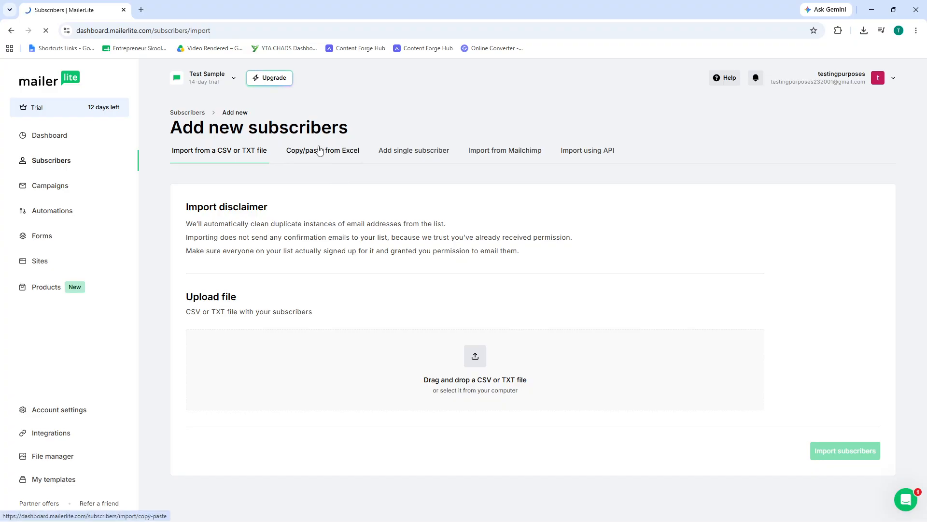
{"action": "left_click", "coordinate": [235, 154]}
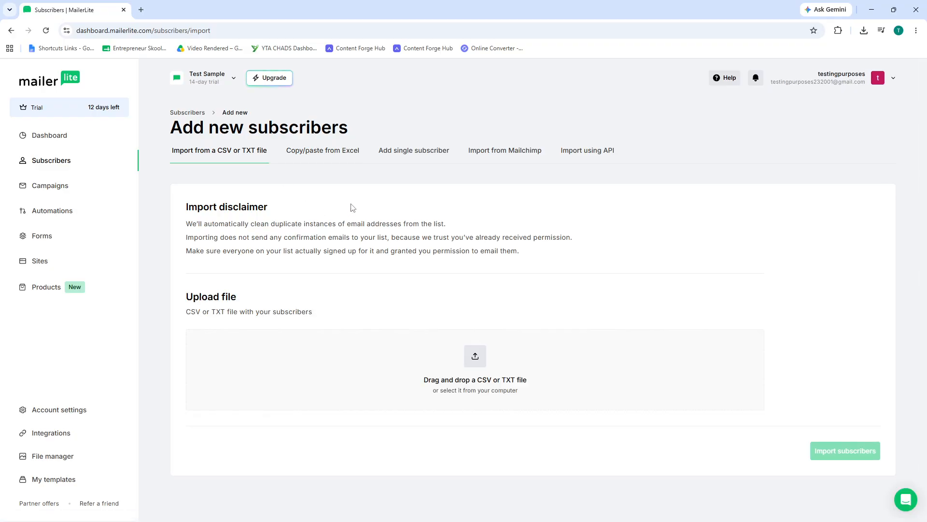
Step: Upload the Subscriber CSV file from the Downloads folder and submit it for subscriber import
{"action": "left_click", "coordinate": [475, 361]}
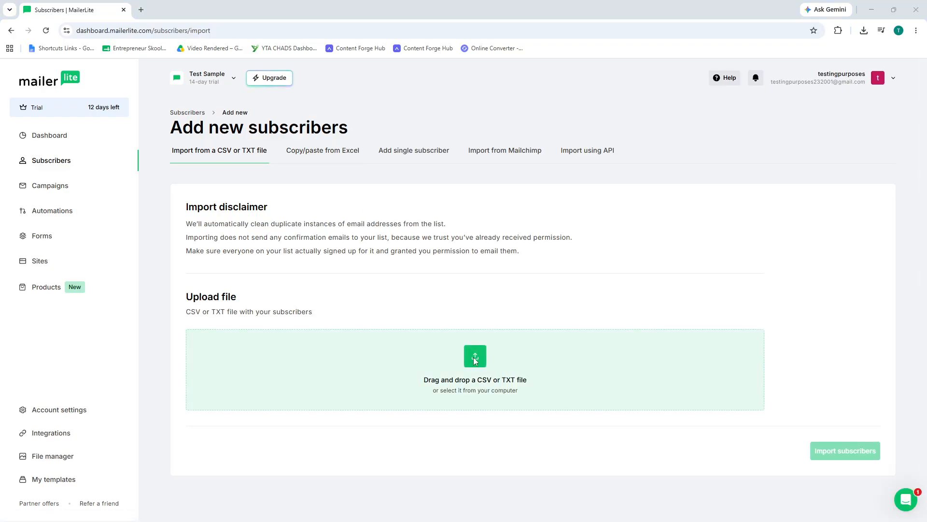
{"action": "left_click", "coordinate": [68, 113]}
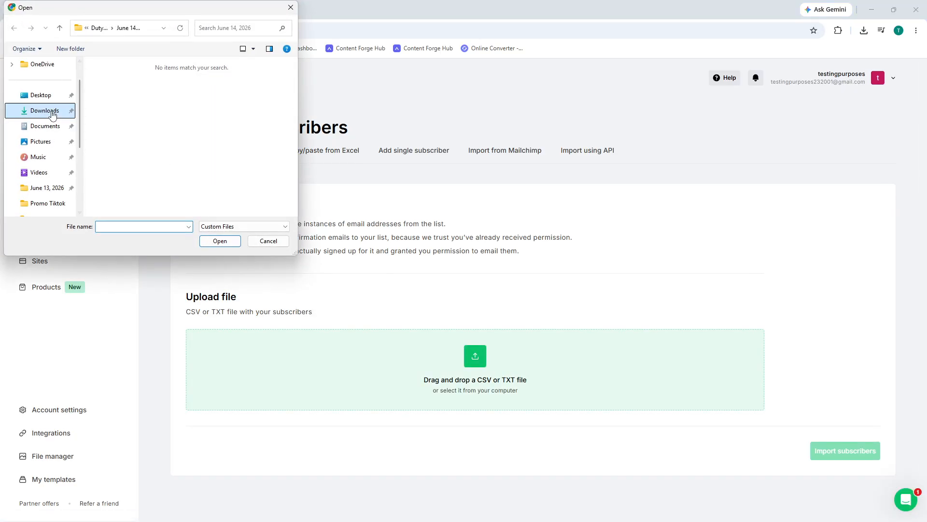
{"action": "left_click", "coordinate": [143, 93]}
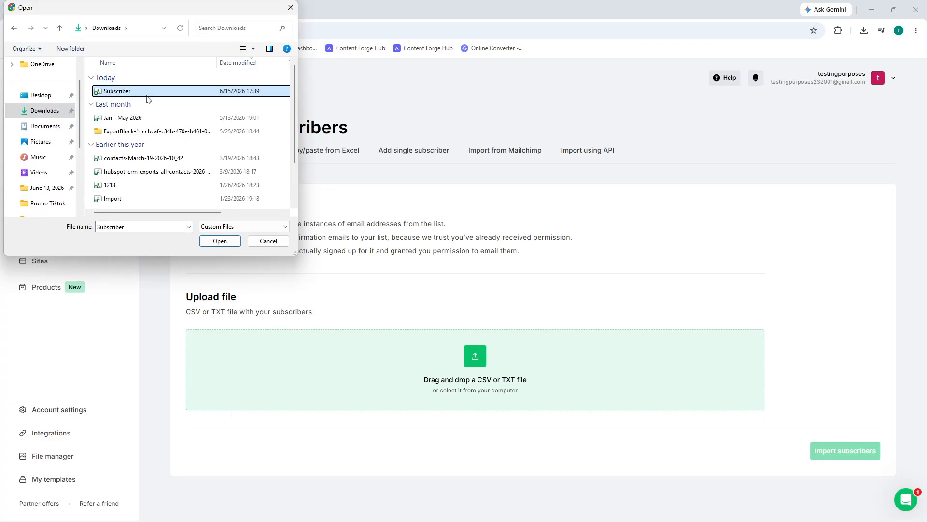
{"action": "left_click", "coordinate": [233, 240]}
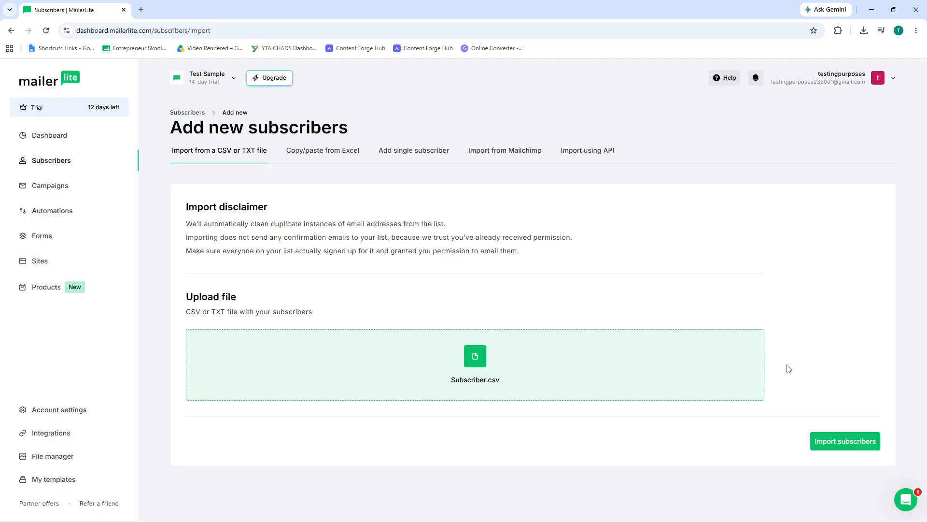
{"action": "left_click", "coordinate": [826, 442]}
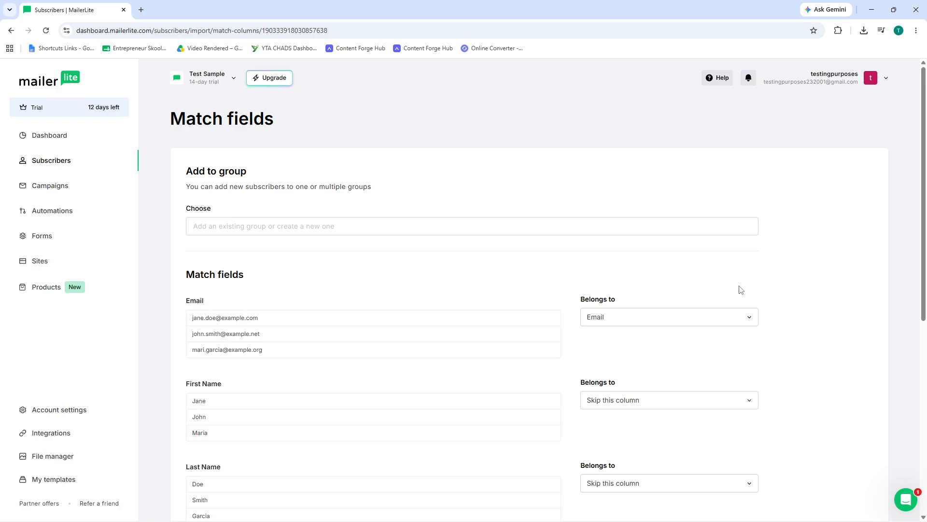
Step: Review how the file's columns are matched, checking the field choices for the Last Name, Company and Email columns
{"action": "scroll", "coordinate": [423, 327], "scroll_direction": "down", "scroll_amount": 2}
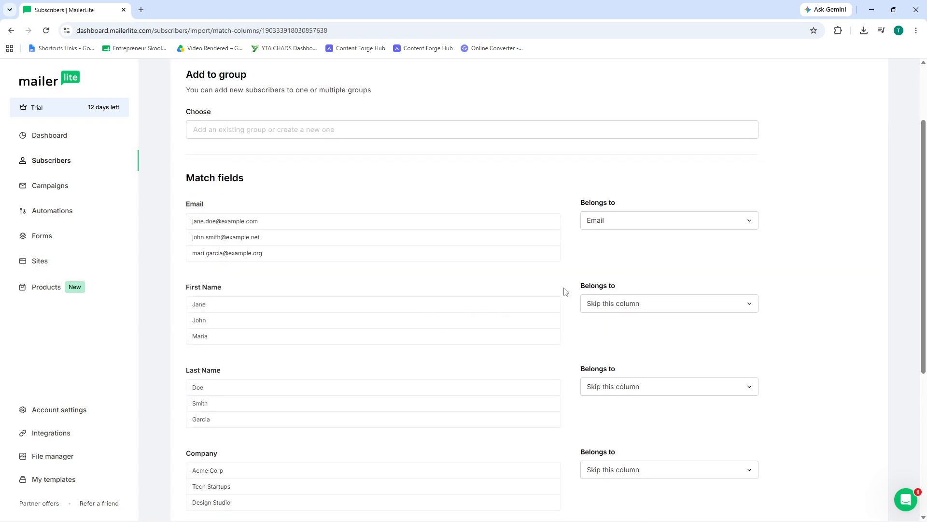
{"action": "scroll", "coordinate": [621, 276], "scroll_direction": "down", "scroll_amount": 2}
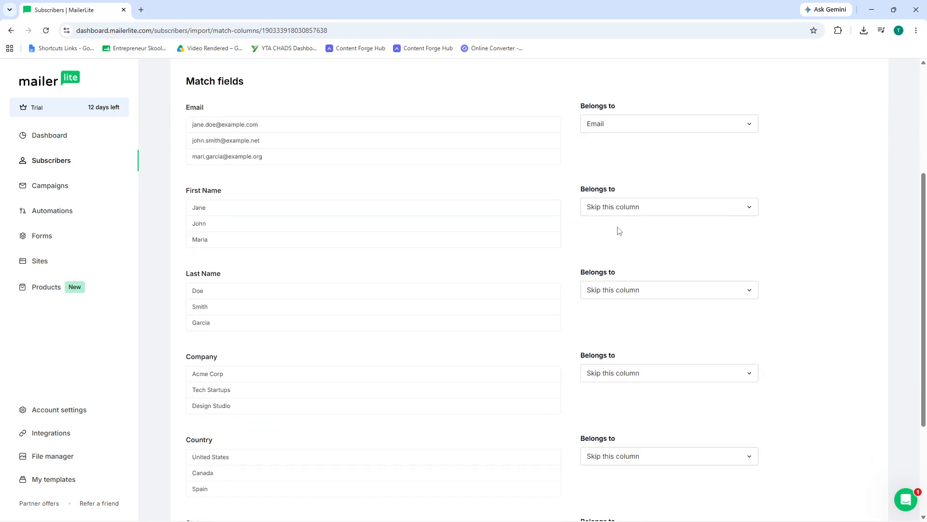
{"action": "scroll", "coordinate": [520, 257], "scroll_direction": "down", "scroll_amount": 3}
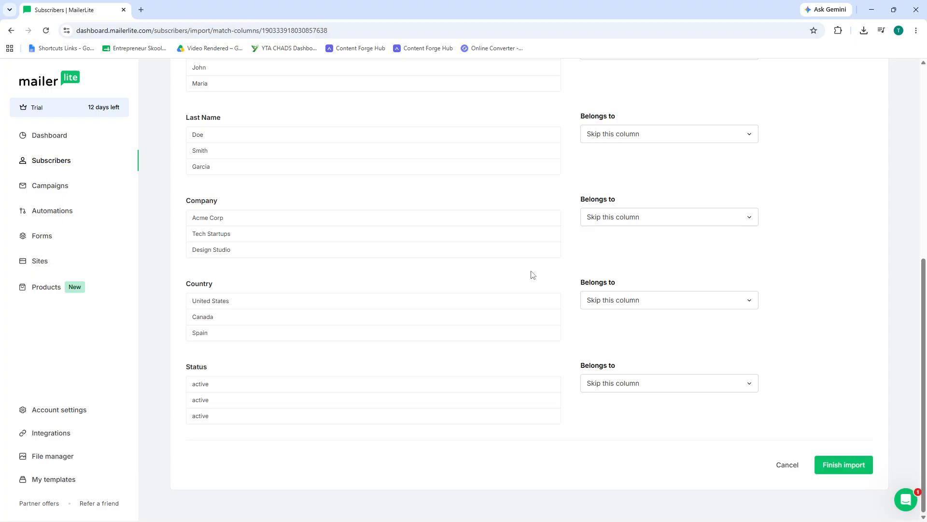
{"action": "left_click", "coordinate": [639, 134]}
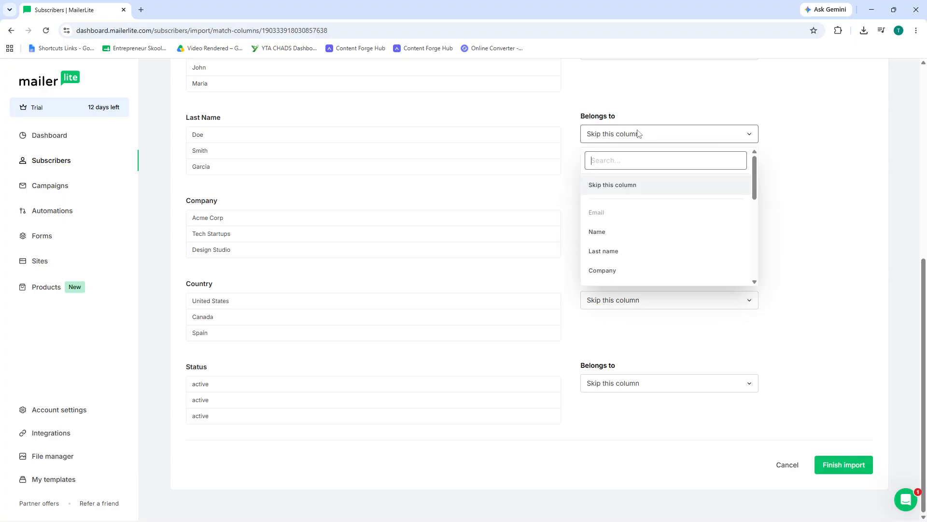
{"action": "left_click", "coordinate": [639, 134]}
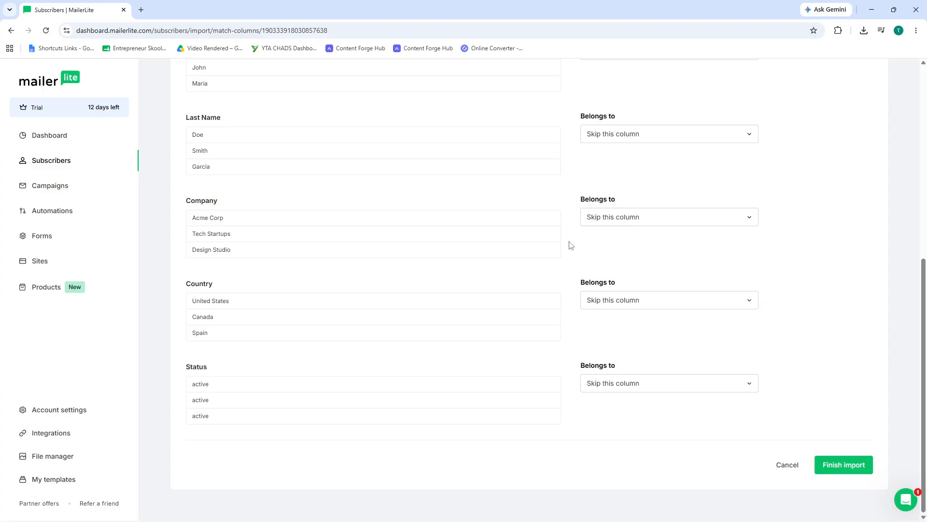
{"action": "left_click", "coordinate": [615, 218]}
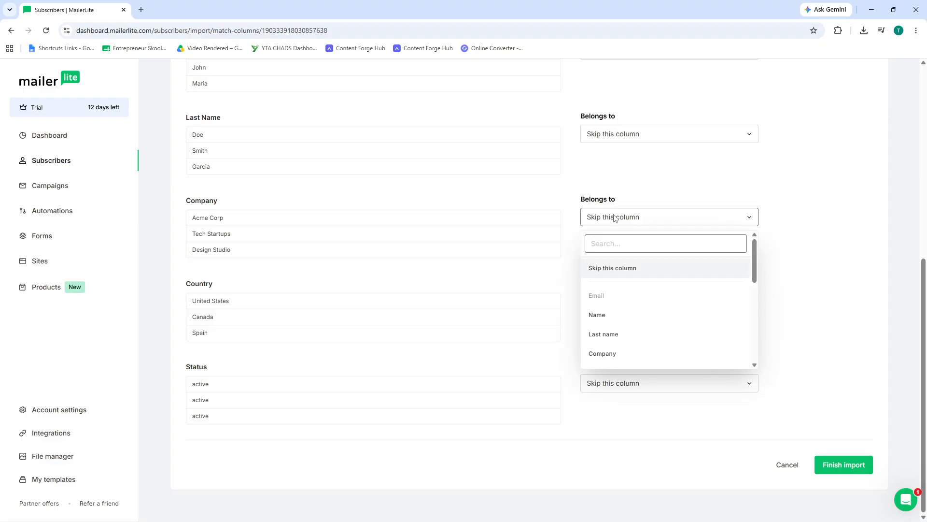
{"action": "left_click", "coordinate": [614, 218]}
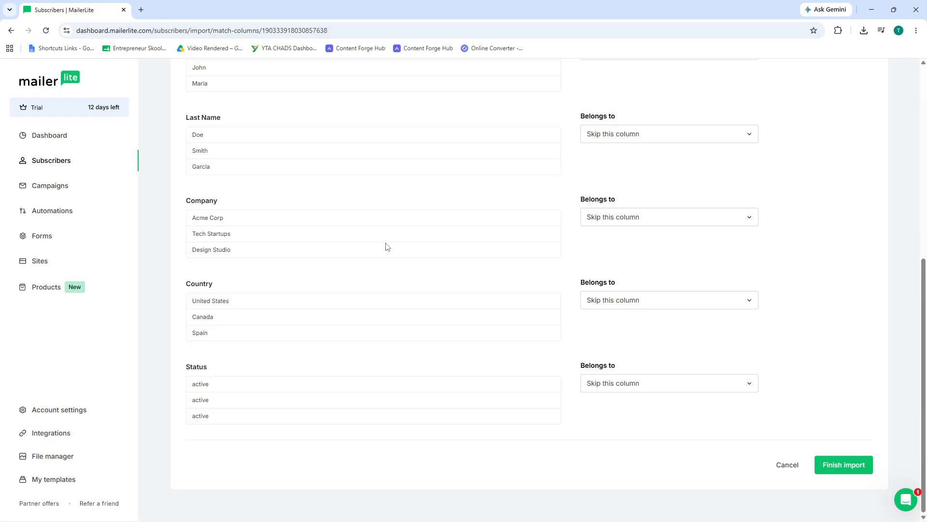
{"action": "scroll", "coordinate": [691, 224], "scroll_direction": "up", "scroll_amount": 7}
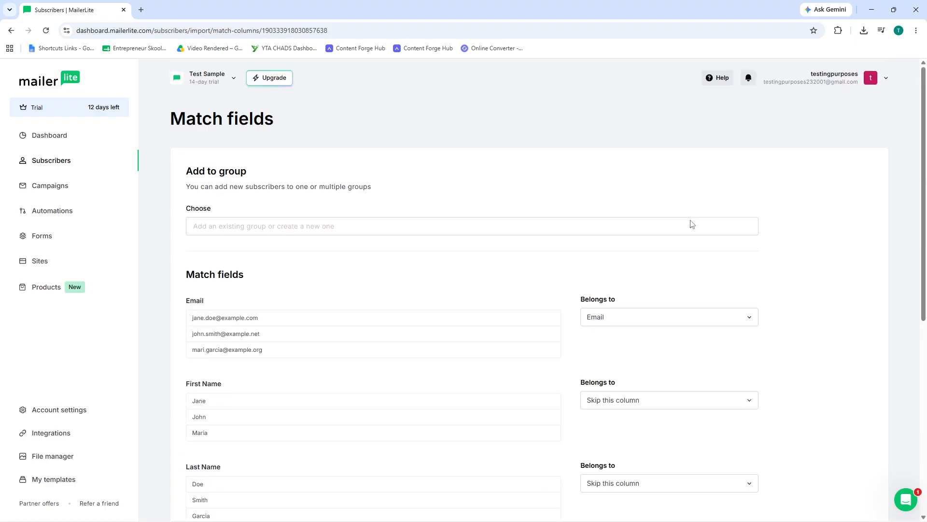
{"action": "left_click", "coordinate": [622, 316]}
{"action": "left_click", "coordinate": [621, 316]}
{"action": "scroll", "coordinate": [357, 300], "scroll_direction": "down", "scroll_amount": 2}
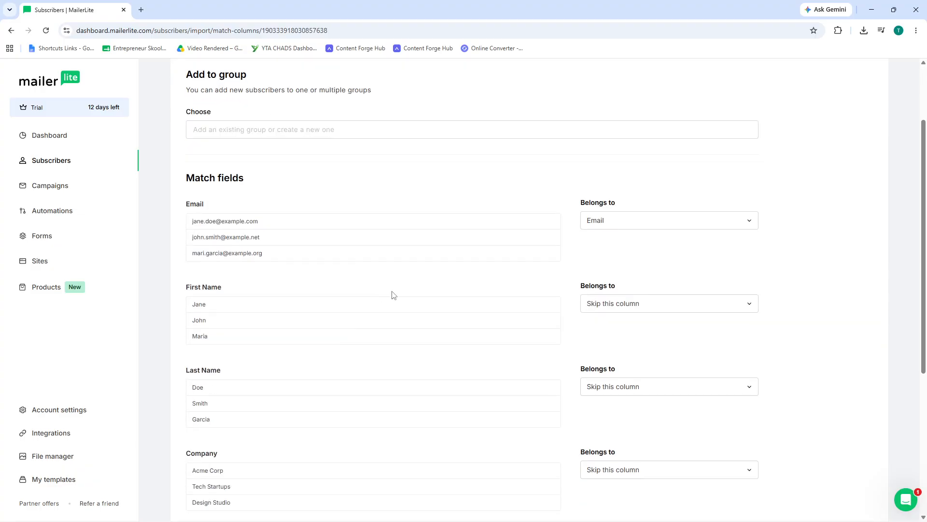
{"action": "scroll", "coordinate": [395, 294], "scroll_direction": "down", "scroll_amount": 5}
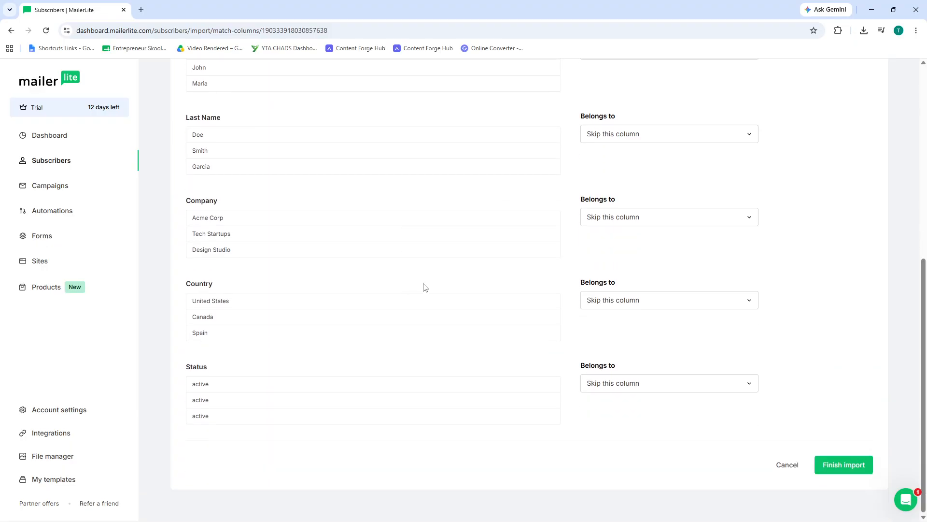
Step: Examine the field choices offered for the Status column, from Skip this column through the new text, number and date field options
{"action": "left_click", "coordinate": [626, 390]}
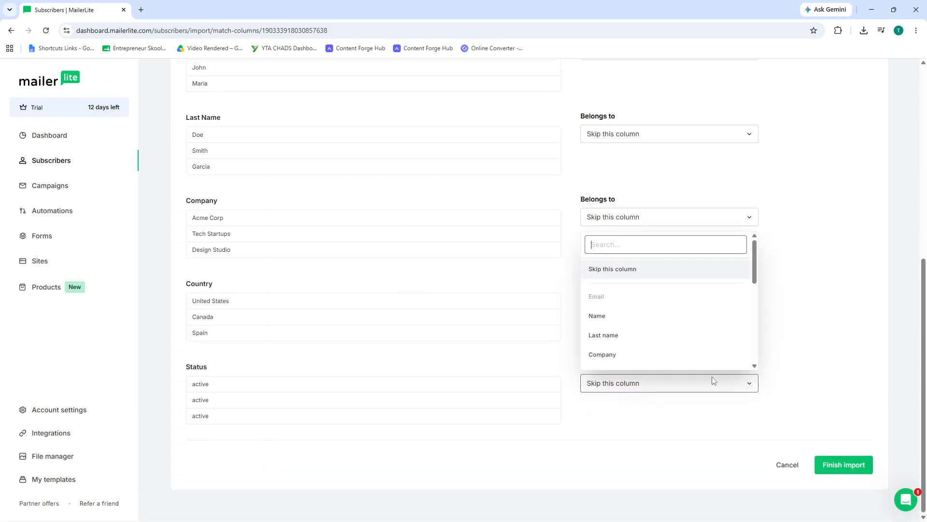
{"action": "scroll", "coordinate": [633, 327], "scroll_direction": "down", "scroll_amount": 5}
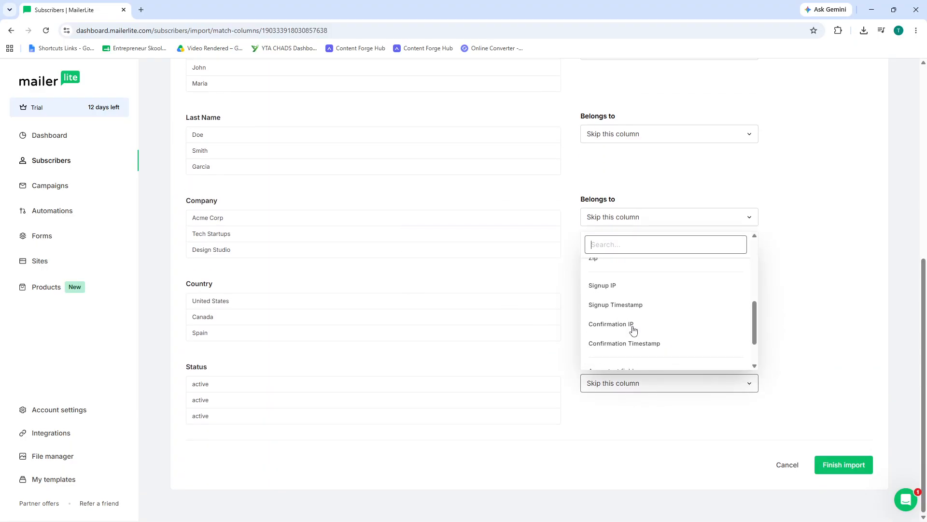
{"action": "scroll", "coordinate": [716, 325], "scroll_direction": "down", "scroll_amount": 2}
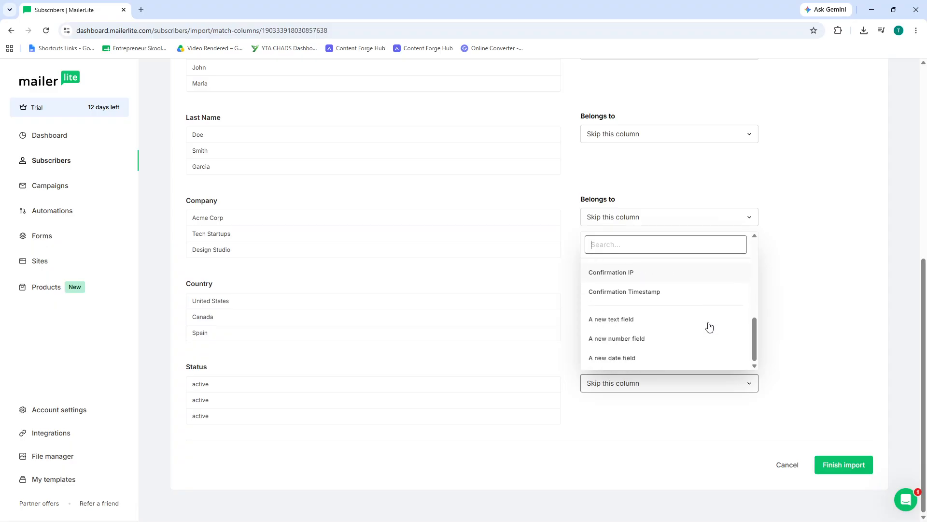
{"action": "left_click", "coordinate": [835, 329]}
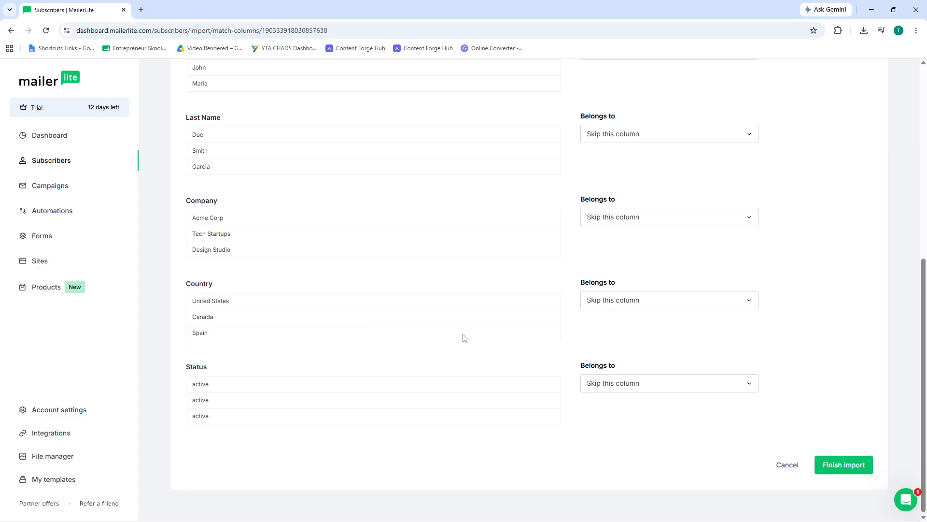
{"action": "left_click", "coordinate": [683, 380]}
{"action": "left_click", "coordinate": [827, 291]}
{"action": "left_click", "coordinate": [714, 386]}
{"action": "scroll", "coordinate": [623, 296], "scroll_direction": "down", "scroll_amount": 5}
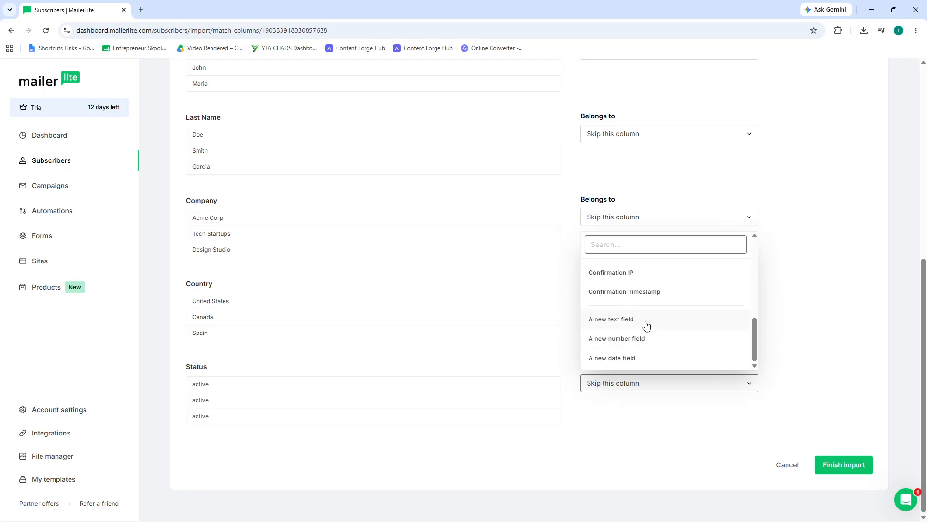
{"action": "scroll", "coordinate": [653, 313], "scroll_direction": "up", "scroll_amount": 3}
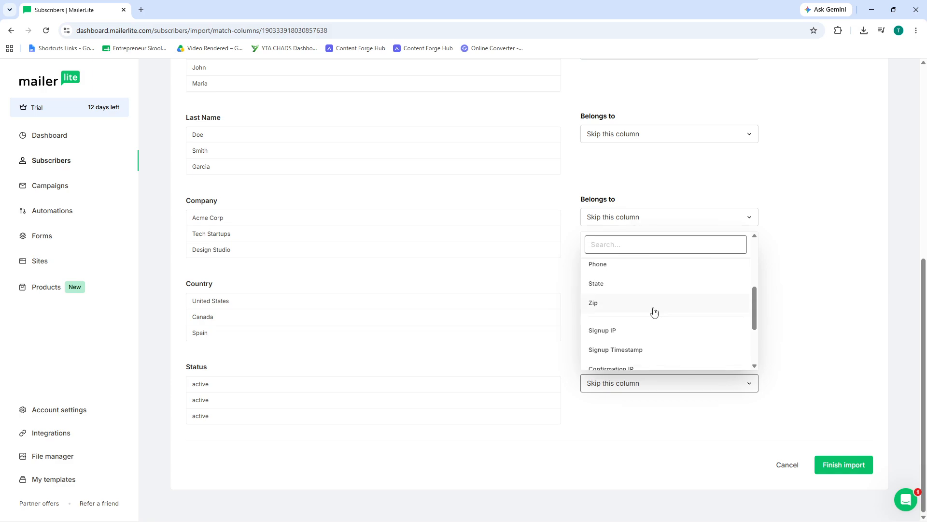
{"action": "scroll", "coordinate": [655, 312], "scroll_direction": "up", "scroll_amount": 2}
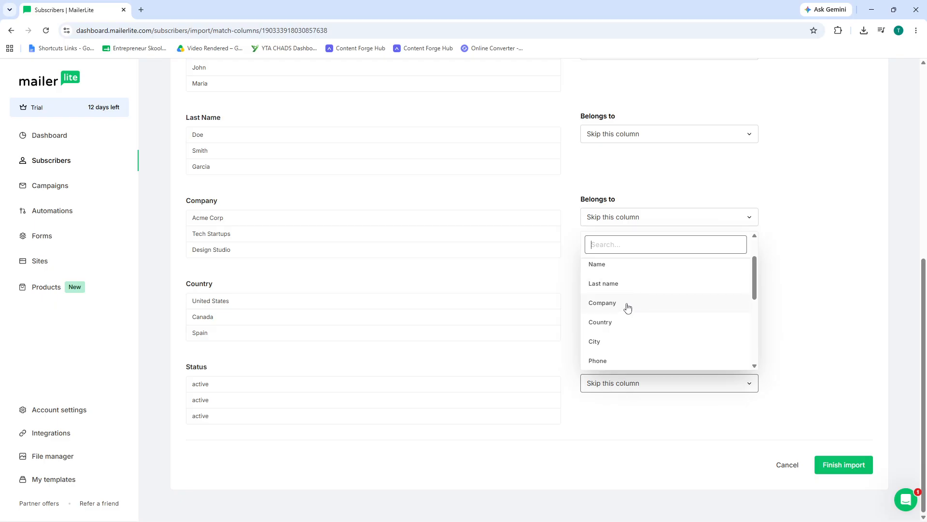
{"action": "scroll", "coordinate": [627, 306], "scroll_direction": "down", "scroll_amount": 2}
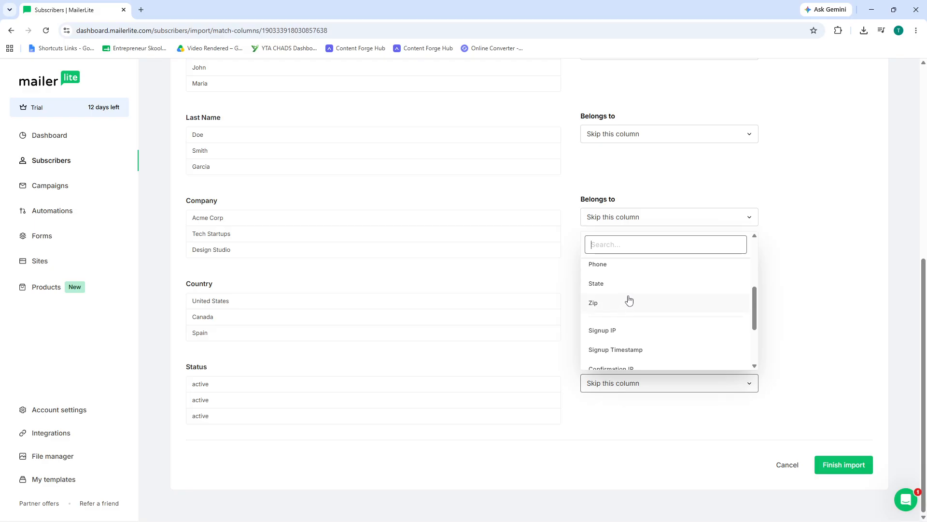
{"action": "scroll", "coordinate": [629, 301], "scroll_direction": "up", "scroll_amount": 2}
{"action": "scroll", "coordinate": [629, 300], "scroll_direction": "up", "scroll_amount": 1}
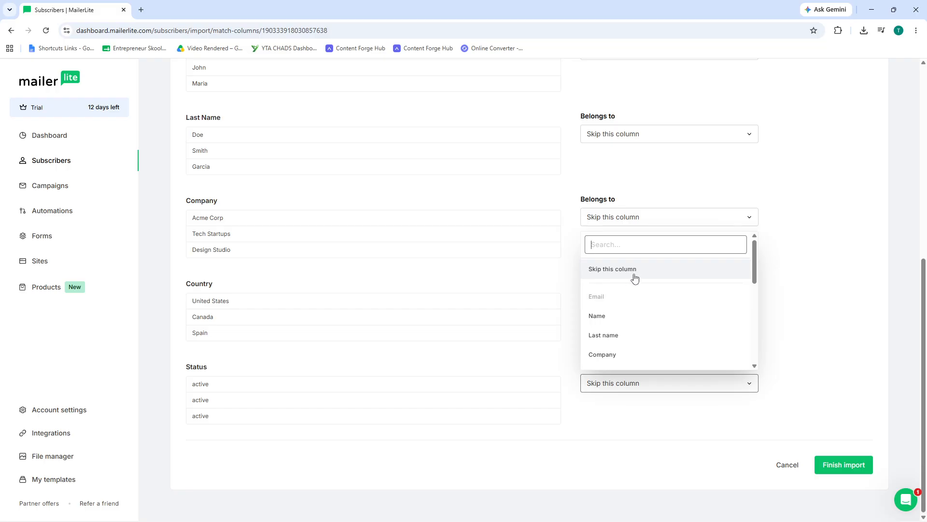
{"action": "scroll", "coordinate": [639, 294], "scroll_direction": "down", "scroll_amount": 2}
{"action": "left_click", "coordinate": [391, 287]}
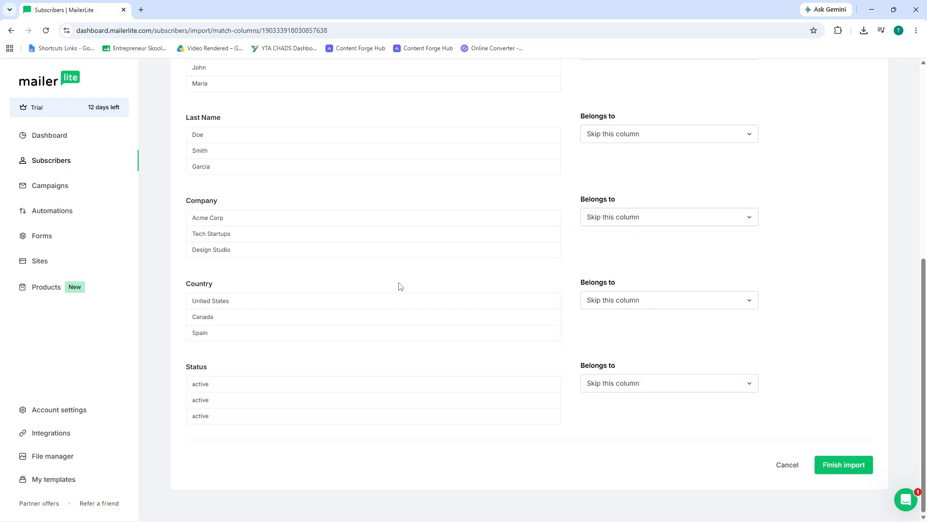
Step: Match the Country column to the Country field and the Company column to the Company field
{"action": "left_click", "coordinate": [624, 297]}
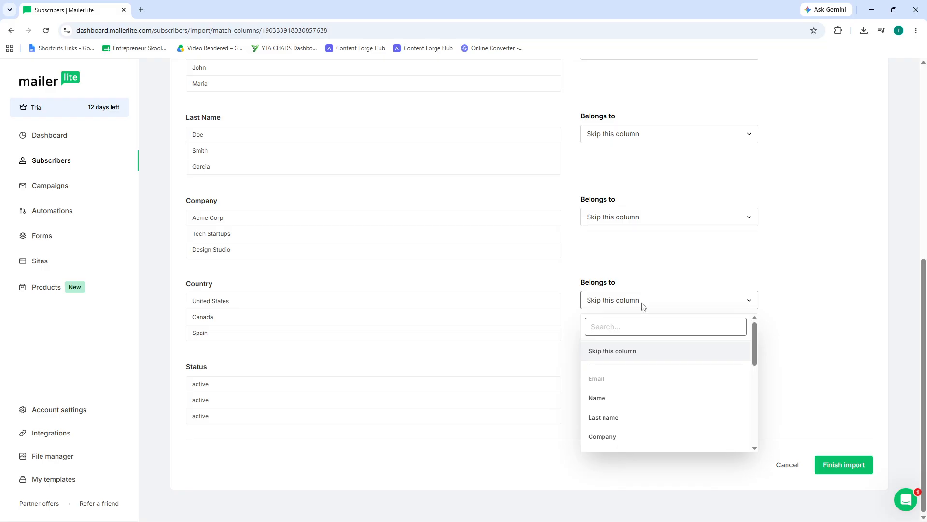
{"action": "scroll", "coordinate": [629, 373], "scroll_direction": "down", "scroll_amount": 2}
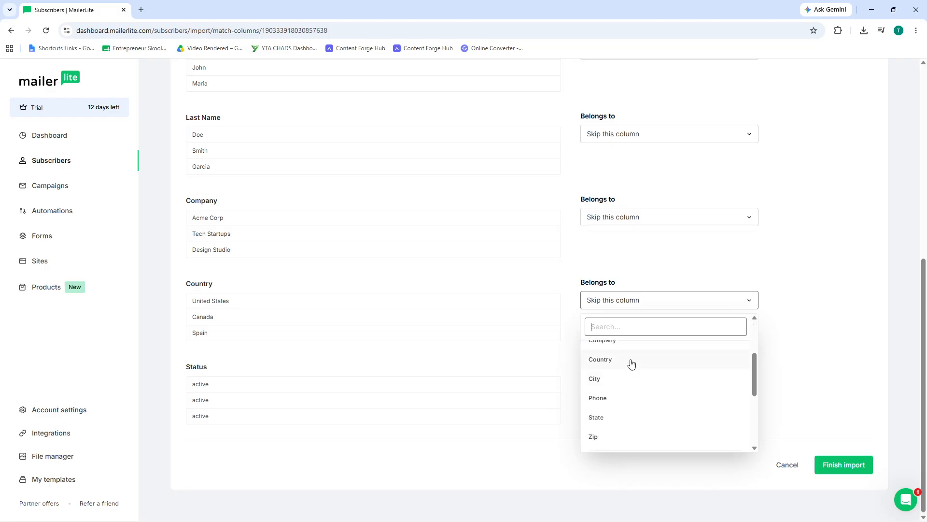
{"action": "left_click", "coordinate": [632, 363]}
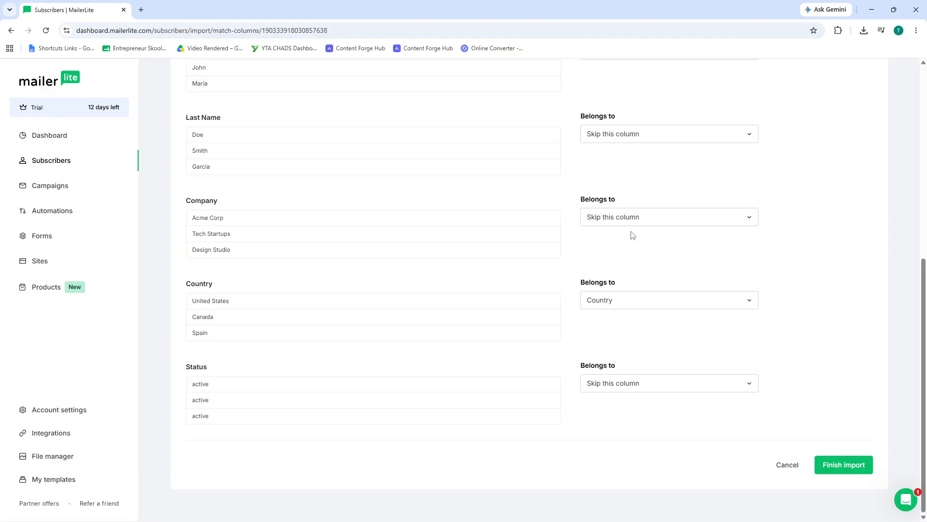
{"action": "left_click", "coordinate": [648, 220]}
{"action": "scroll", "coordinate": [650, 290], "scroll_direction": "down", "scroll_amount": 3}
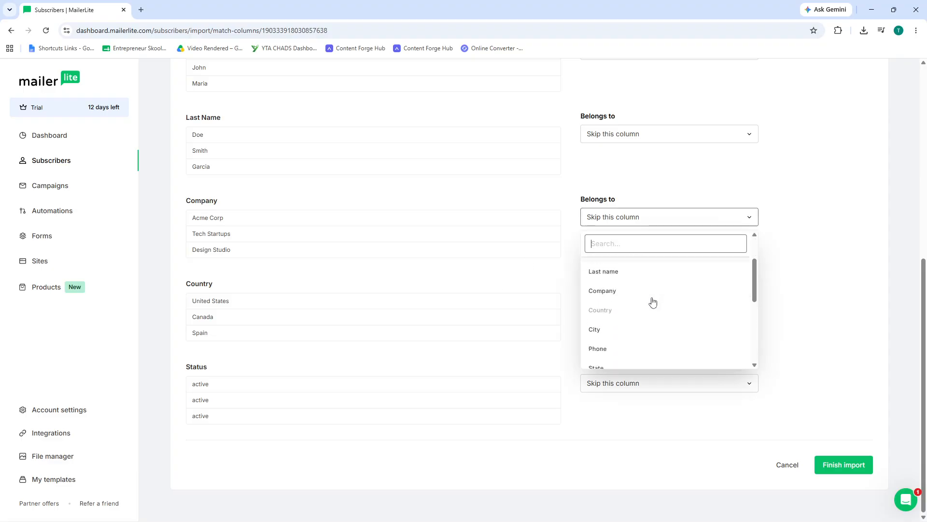
{"action": "left_click", "coordinate": [626, 261]}
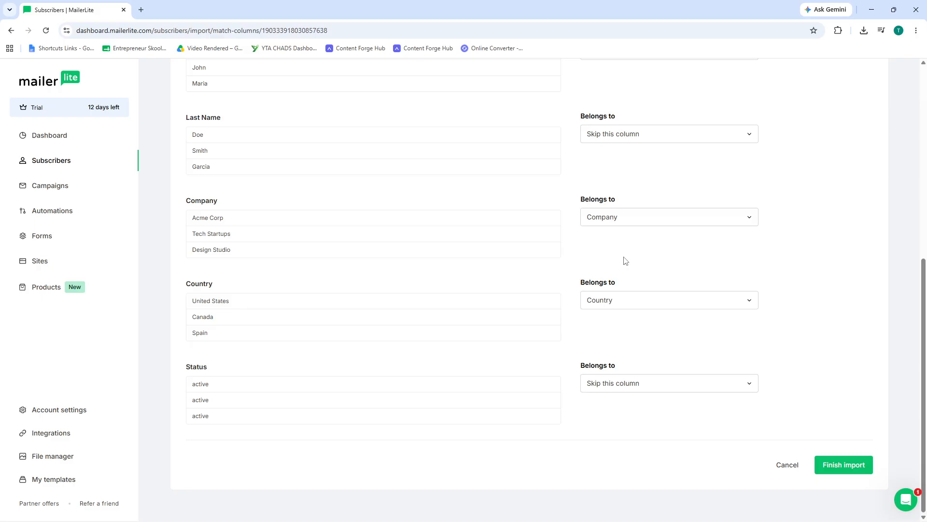
Step: Match the Last Name column to the Last name field and the First Name column to the Name field
{"action": "scroll", "coordinate": [637, 228], "scroll_direction": "up", "scroll_amount": 2}
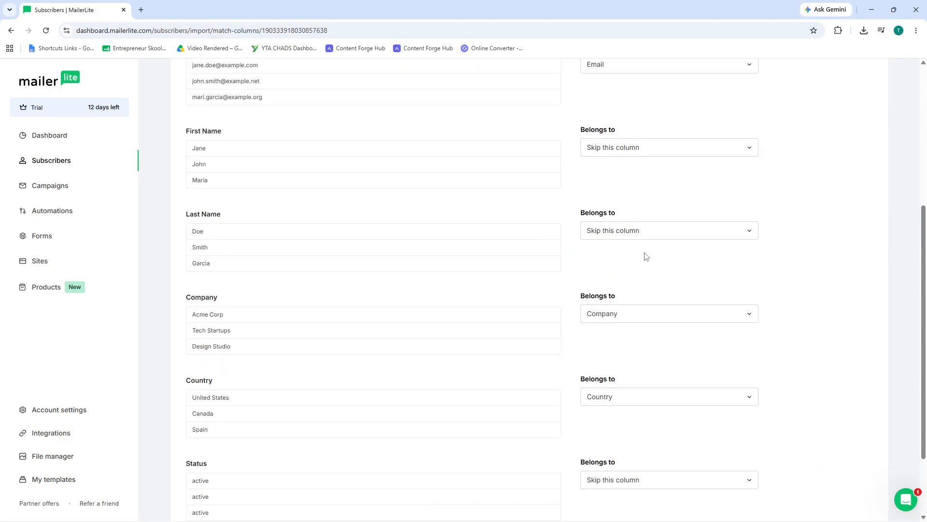
{"action": "left_click", "coordinate": [645, 235]}
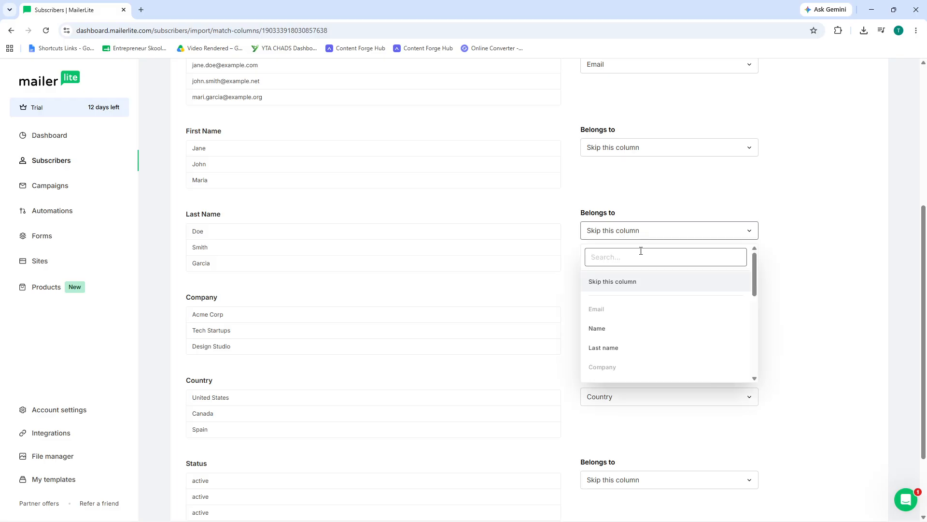
{"action": "left_click", "coordinate": [616, 348]}
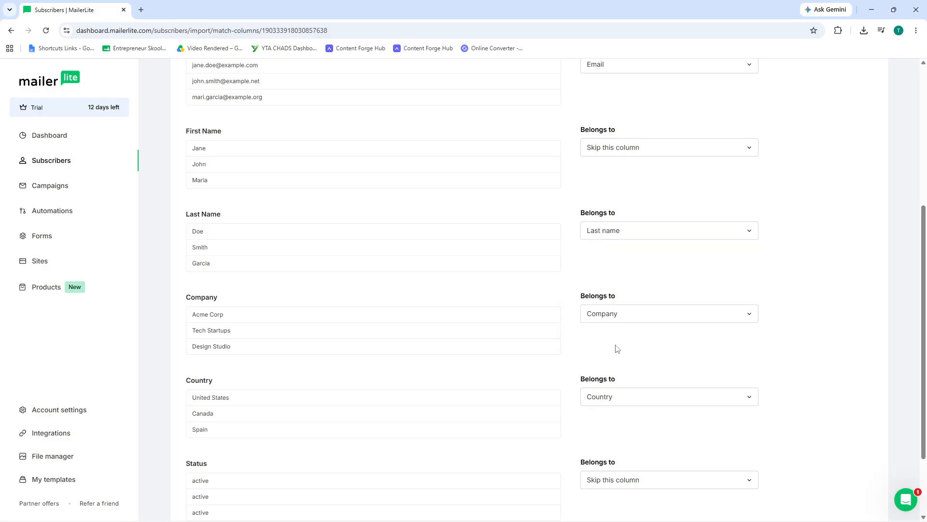
{"action": "left_click", "coordinate": [637, 147]}
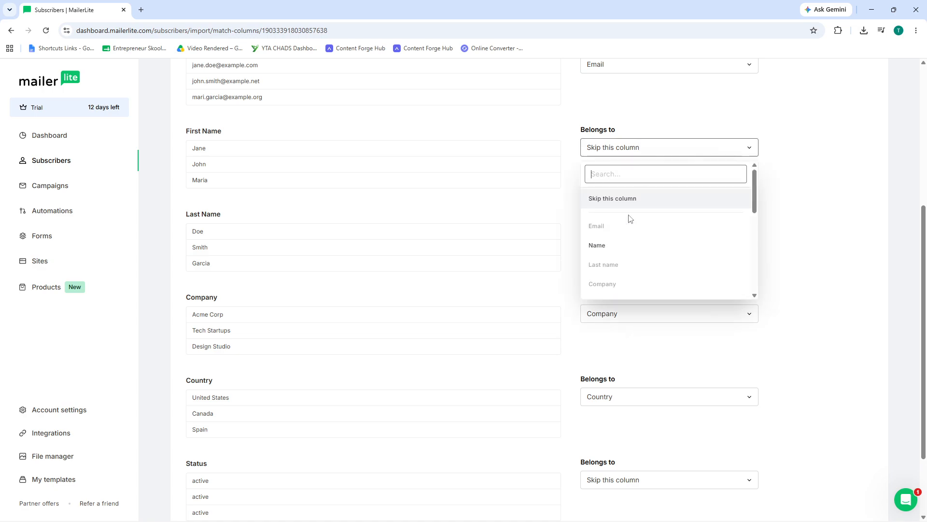
{"action": "left_click", "coordinate": [615, 245]}
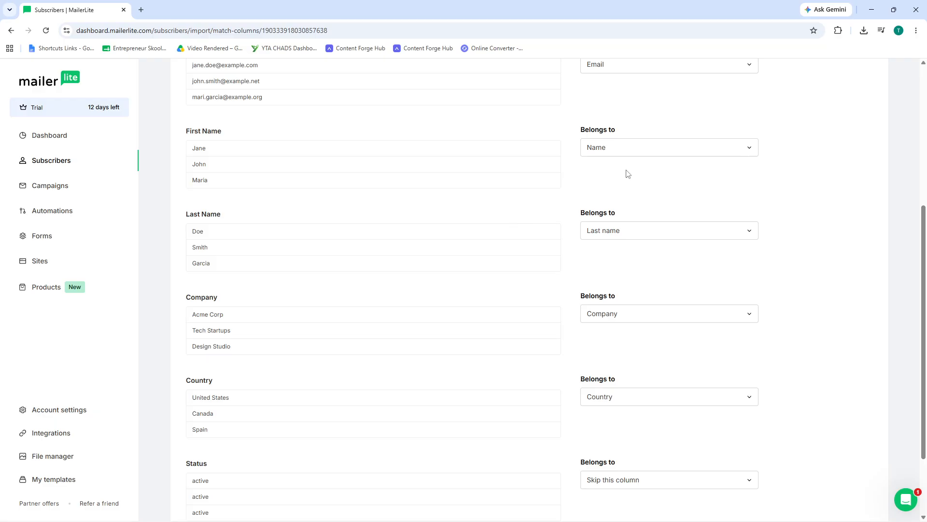
Step: Review the remaining field choices for the First Name and Status columns, including the signup, confirmation and new field options
{"action": "left_click", "coordinate": [655, 149]}
{"action": "scroll", "coordinate": [653, 239], "scroll_direction": "down", "scroll_amount": 3}
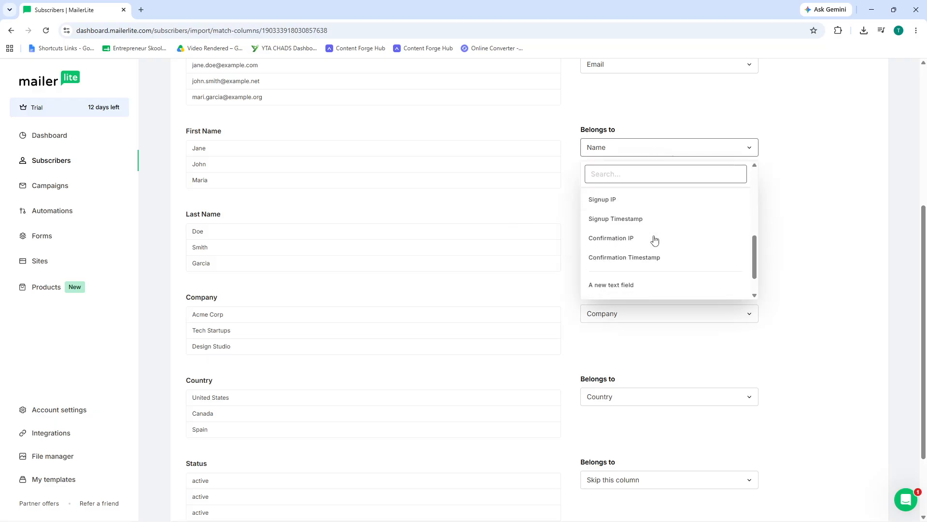
{"action": "scroll", "coordinate": [654, 239], "scroll_direction": "up", "scroll_amount": 3}
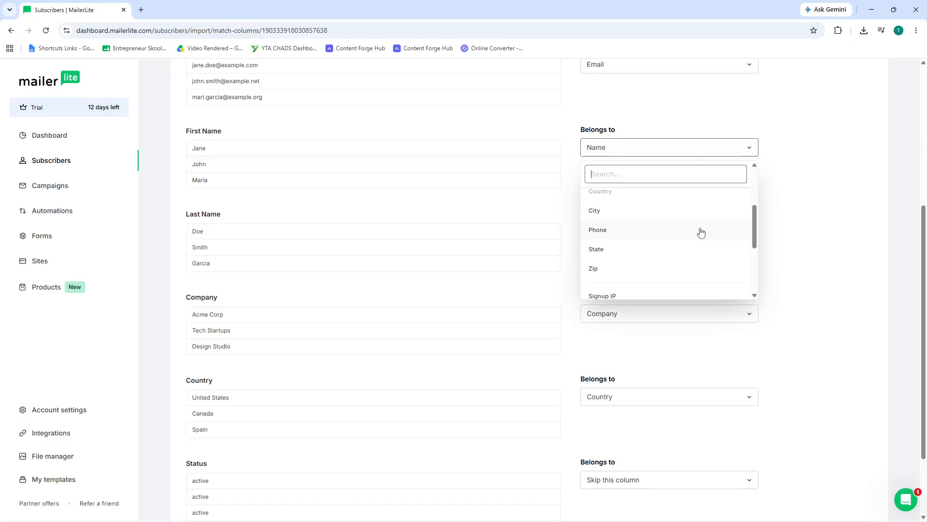
{"action": "left_click", "coordinate": [801, 230]}
{"action": "scroll", "coordinate": [425, 302], "scroll_direction": "down", "scroll_amount": 3}
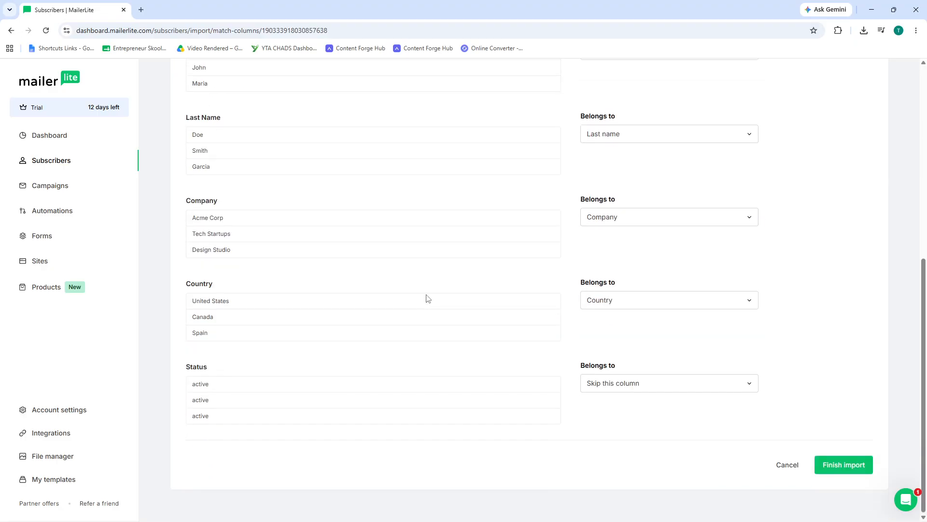
{"action": "left_click", "coordinate": [616, 384]}
{"action": "scroll", "coordinate": [635, 279], "scroll_direction": "down", "scroll_amount": 4}
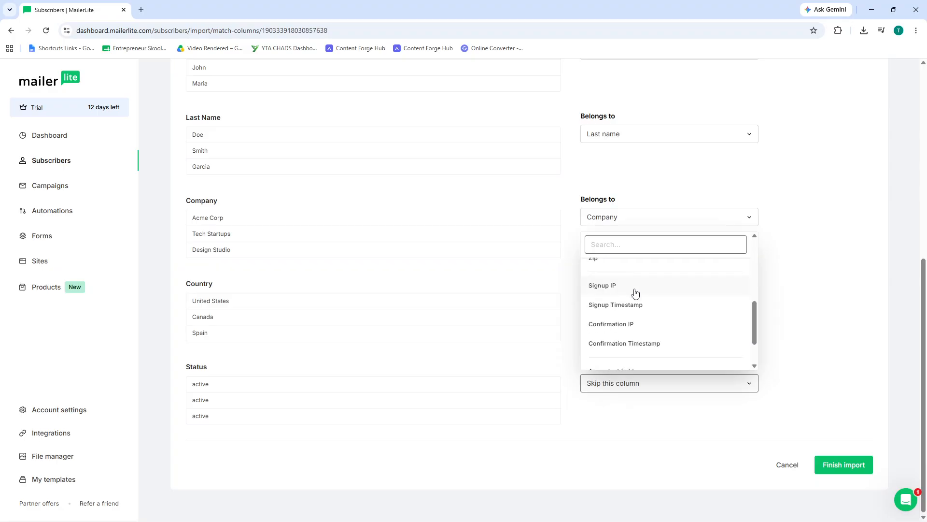
{"action": "scroll", "coordinate": [633, 288], "scroll_direction": "down", "scroll_amount": 2}
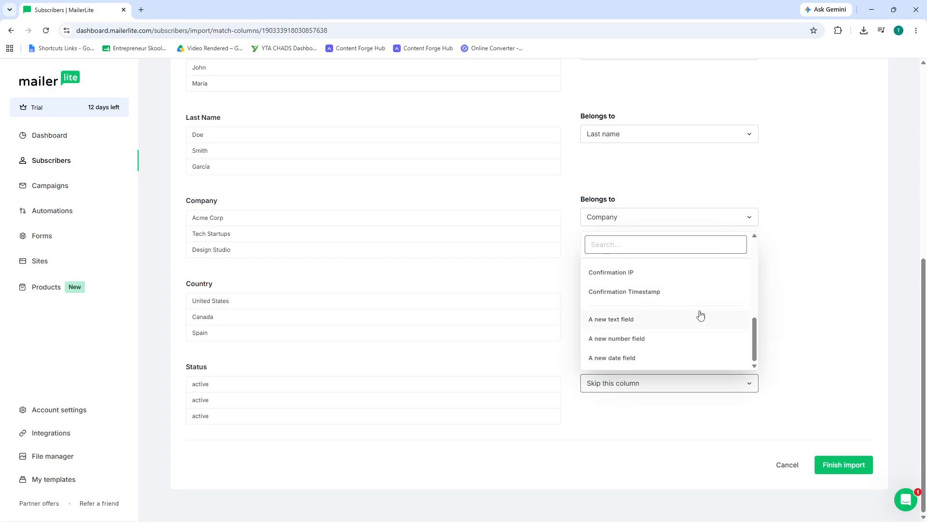
{"action": "left_click", "coordinate": [820, 320]}
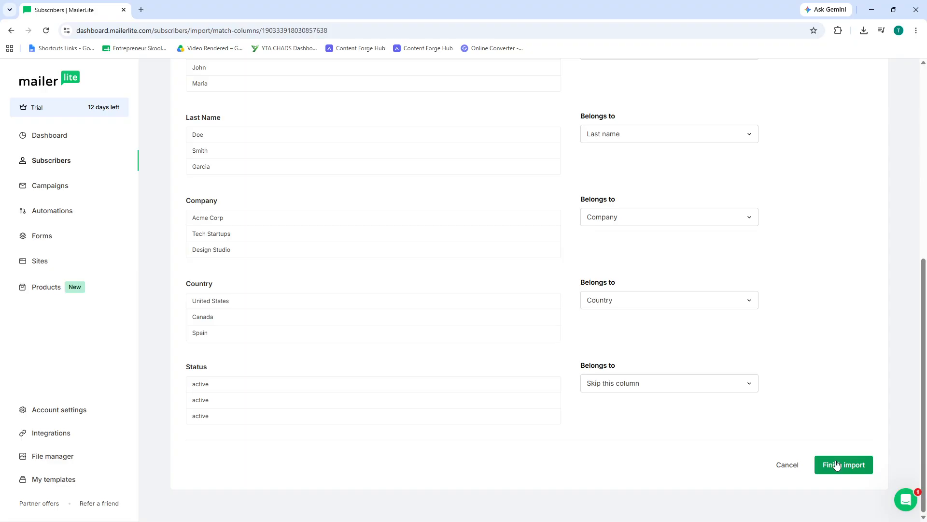
Step: Assign the Status column to a new text field named "active" and finish the import
{"action": "left_click", "coordinate": [679, 389]}
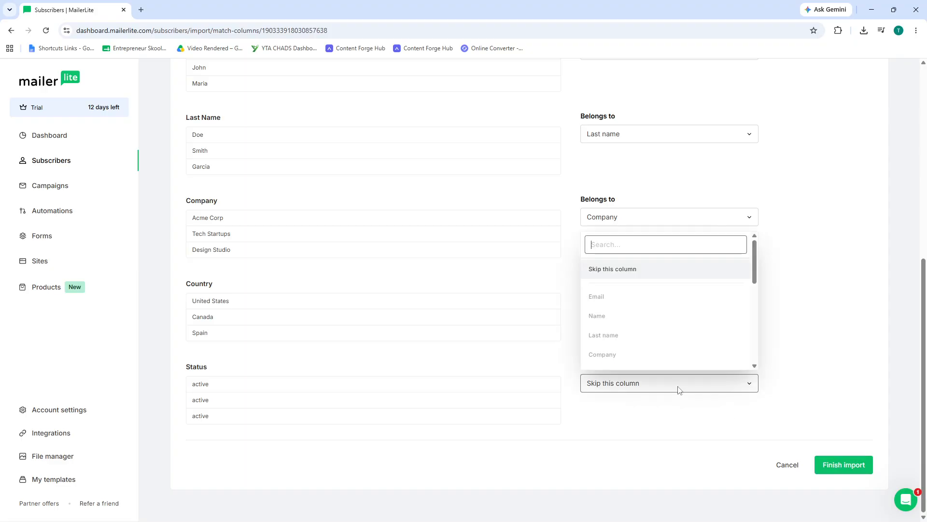
{"action": "scroll", "coordinate": [623, 302], "scroll_direction": "down", "scroll_amount": 5}
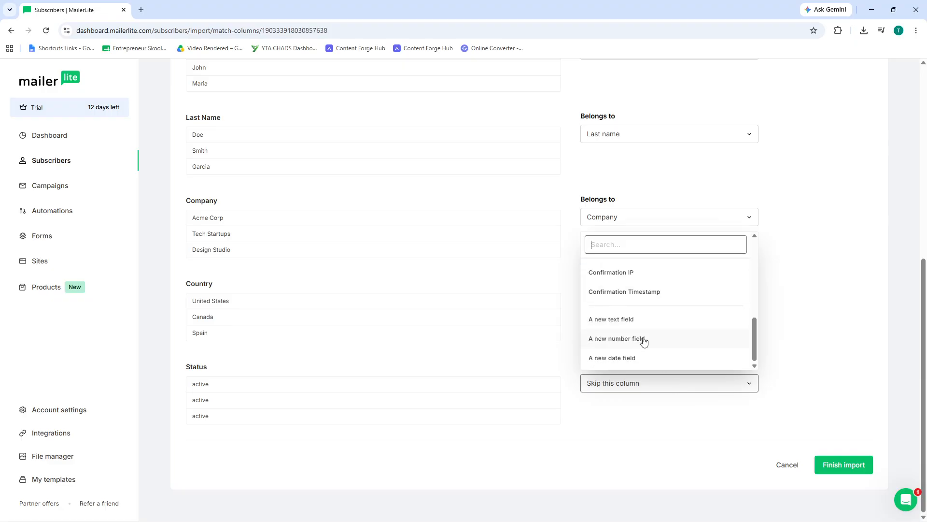
{"action": "left_click", "coordinate": [640, 319]}
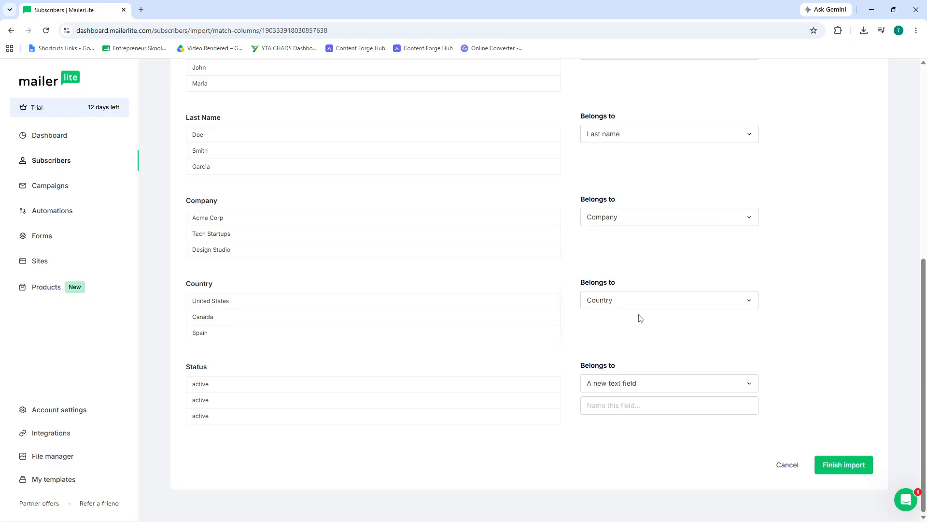
{"action": "left_click", "coordinate": [619, 403]}
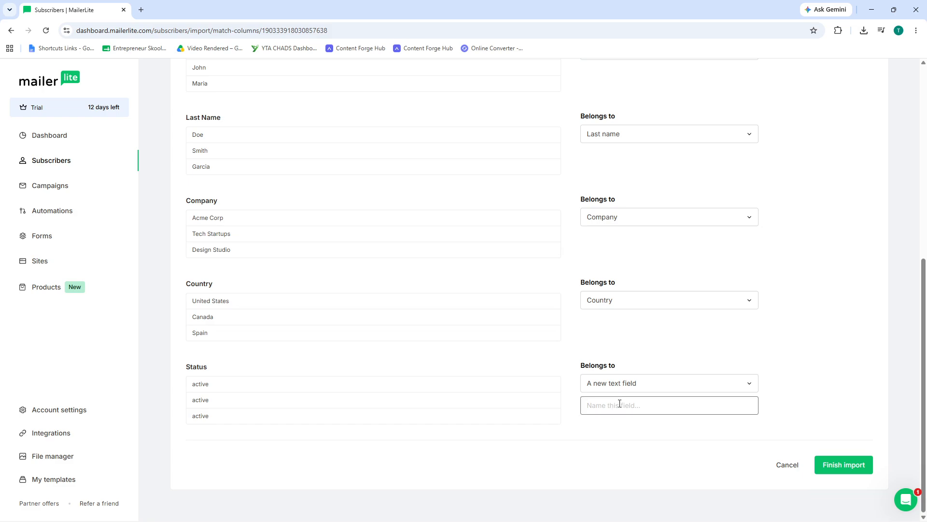
{"action": "type", "text": "active"}
{"action": "left_click", "coordinate": [851, 465]}
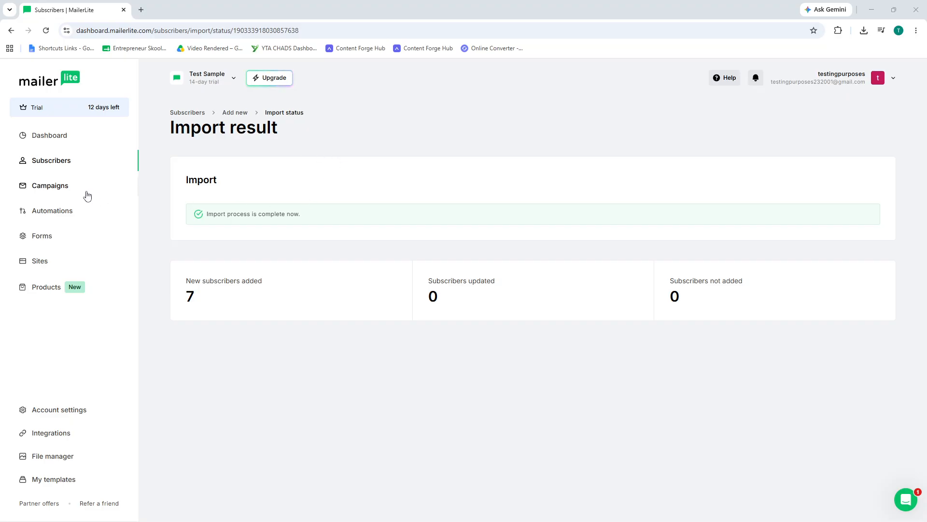
Step: Show the full subscribers list and place the Subscriber CSV's Excel window beside it to compare the email addresses
{"action": "left_click", "coordinate": [64, 165]}
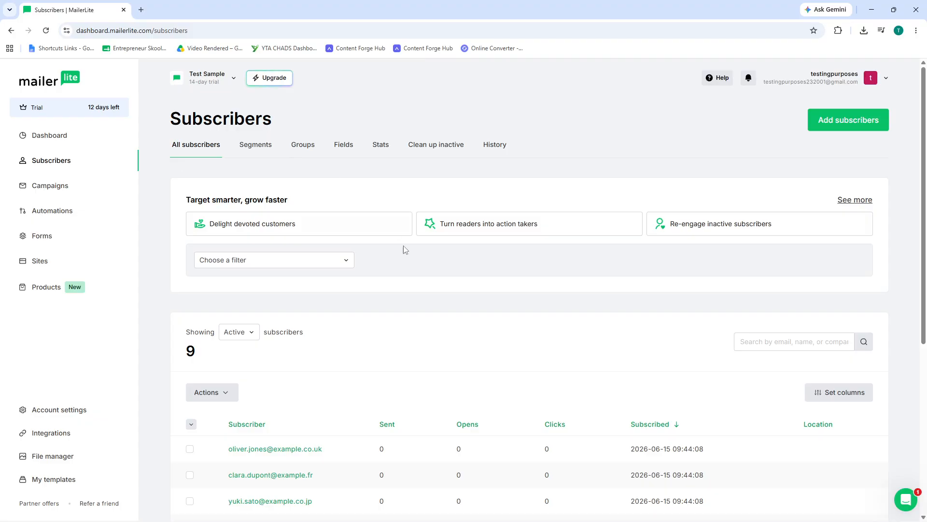
{"action": "scroll", "coordinate": [403, 245], "scroll_direction": "down", "scroll_amount": 6}
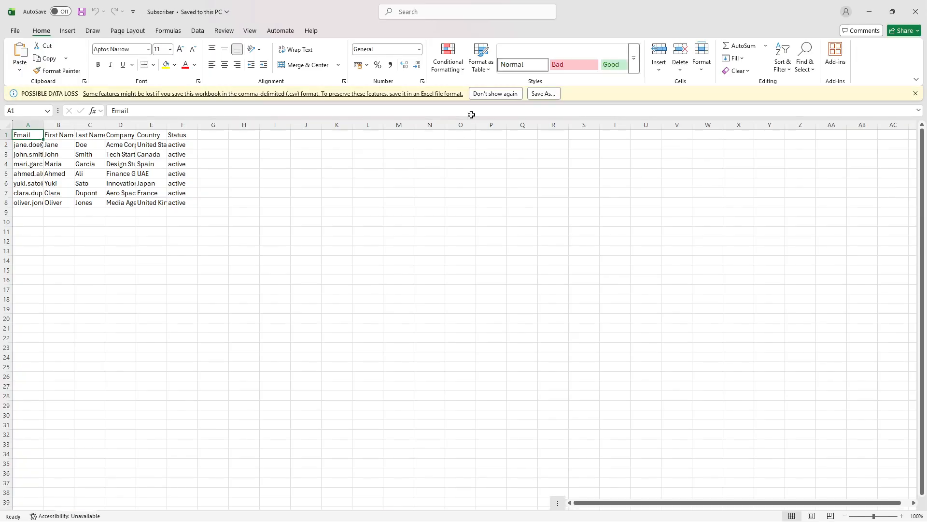
{"action": "left_click", "coordinate": [892, 12]}
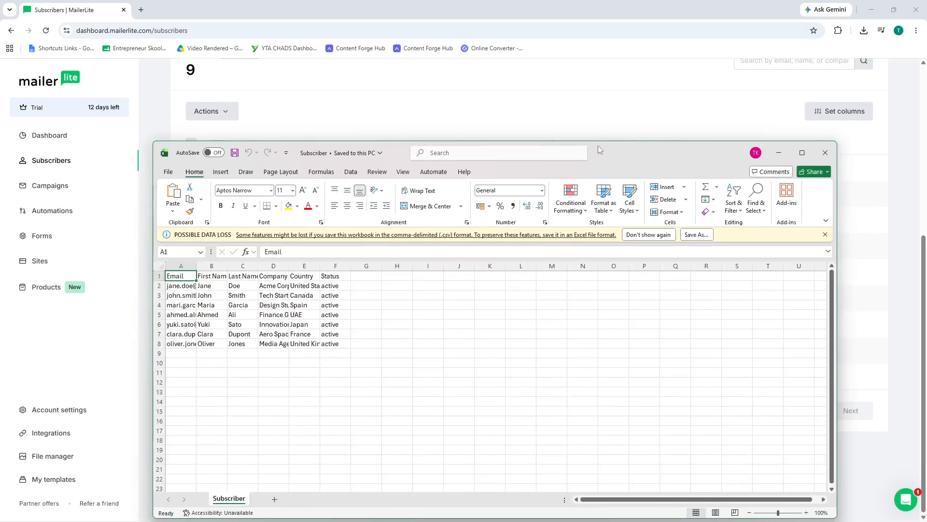
{"action": "left_click_drag", "start_coordinate": [637, 151], "coordinate": [869, 88]}
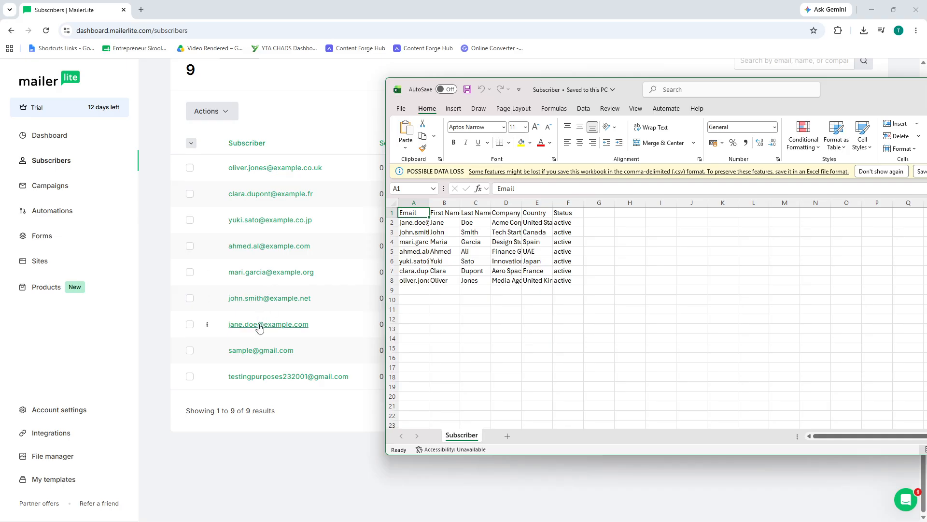
Step: Compare the CSV's email entries with the MailerLite subscriber list, widening the Email column to read the addresses
{"action": "left_click", "coordinate": [417, 230]}
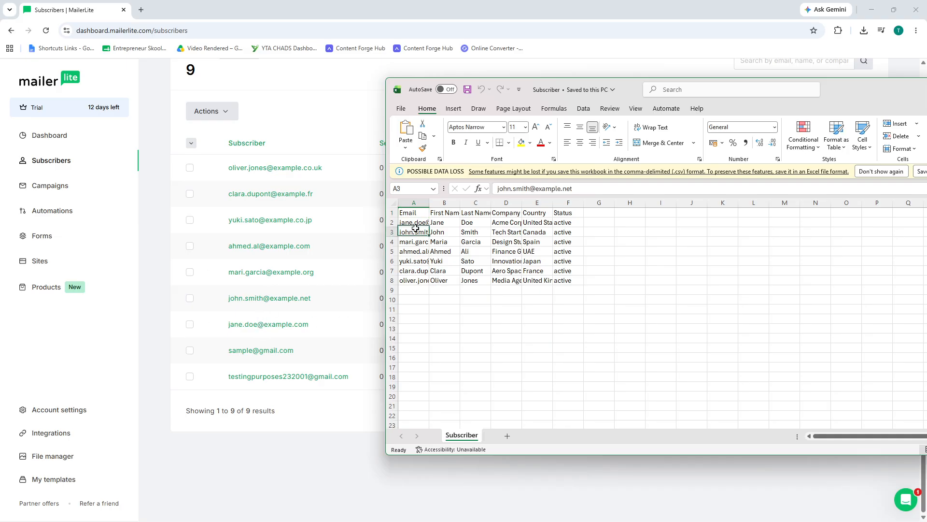
{"action": "left_click", "coordinate": [423, 251]}
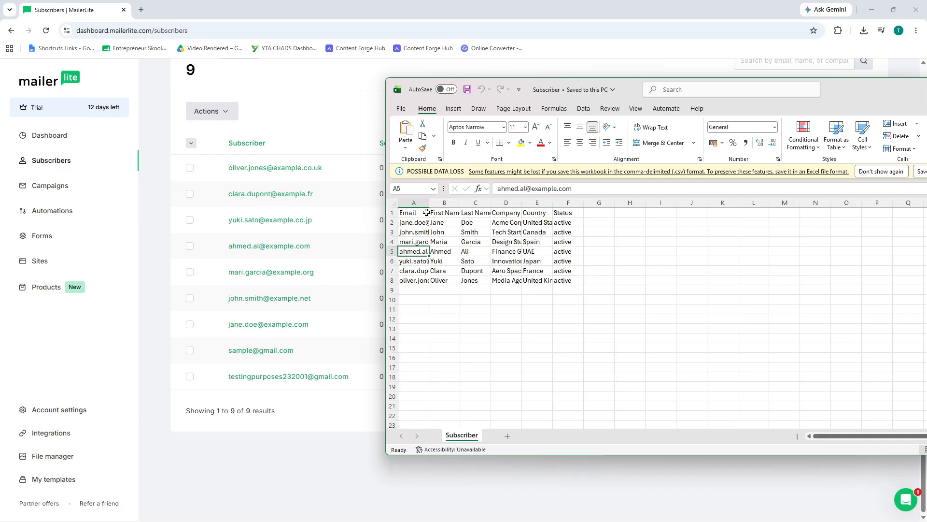
{"action": "left_click_drag", "start_coordinate": [429, 203], "coordinate": [448, 205]}
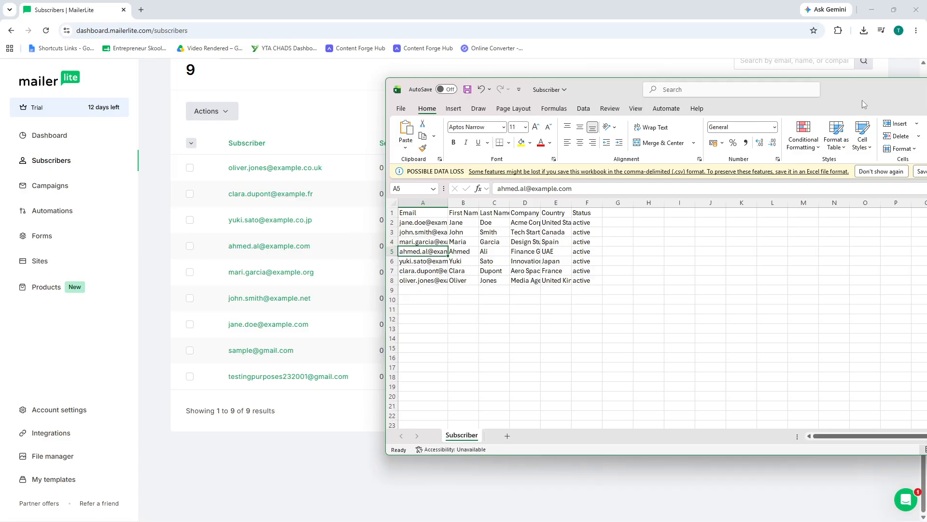
Step: Close the Subscriber CSV workbook without saving its changes and return to the MailerLite subscribers list
{"action": "left_click_drag", "start_coordinate": [864, 103], "coordinate": [664, 130]}
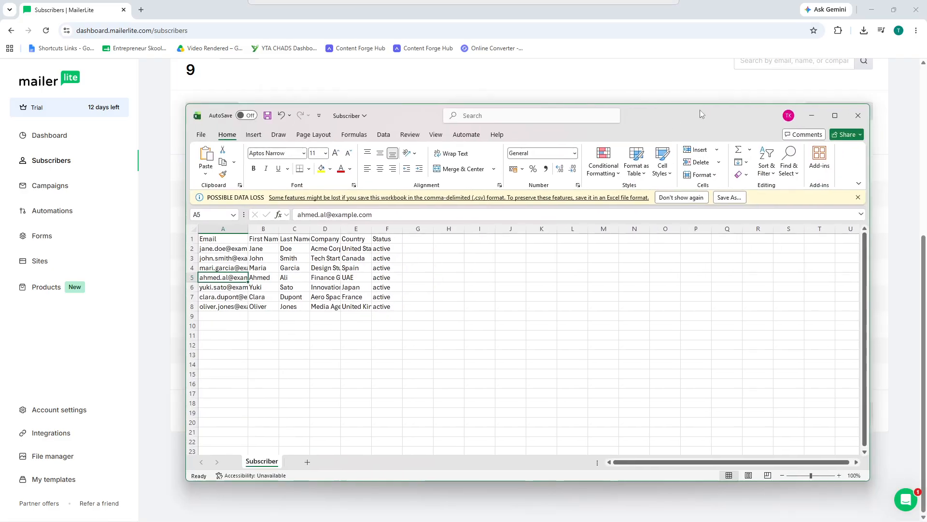
{"action": "left_click", "coordinate": [868, 113]}
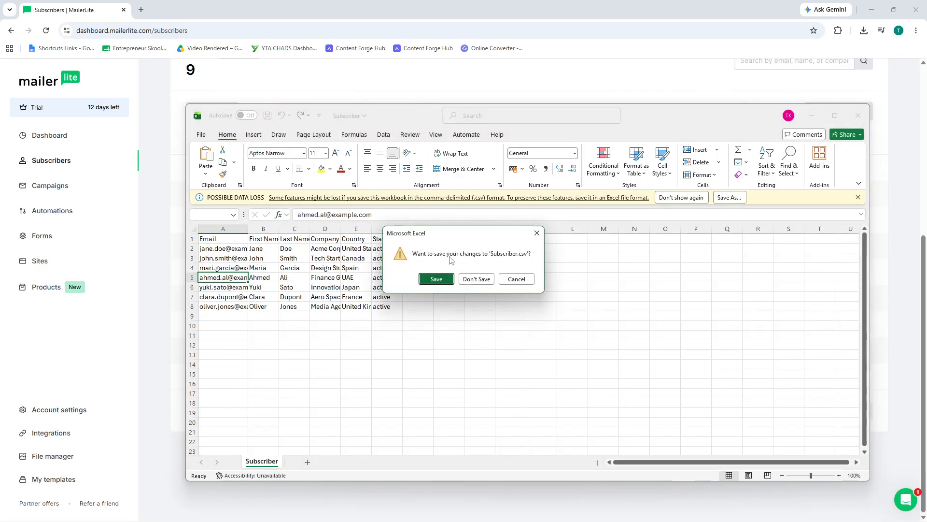
{"action": "left_click", "coordinate": [475, 280]}
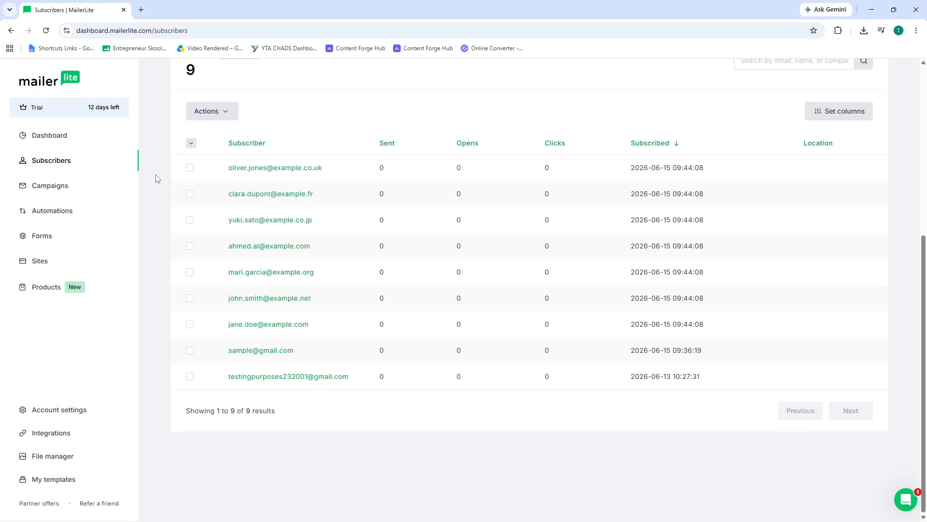